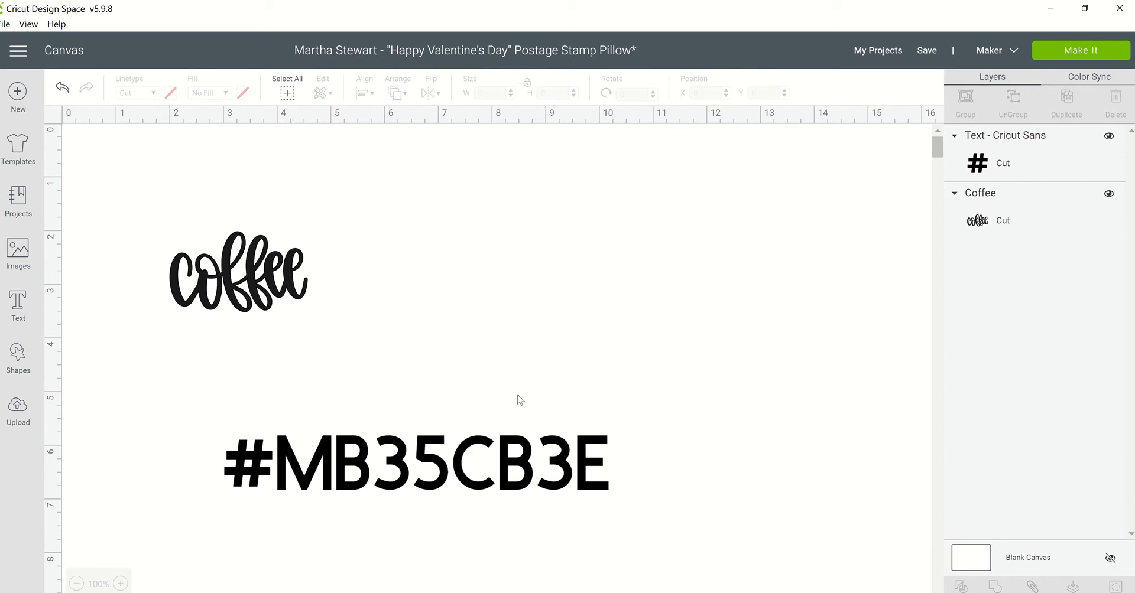
# Move the #MB35CB3E text up beneath the coffee design and enlarge it to about 7.63 in wide.
pyautogui.click(247, 468)
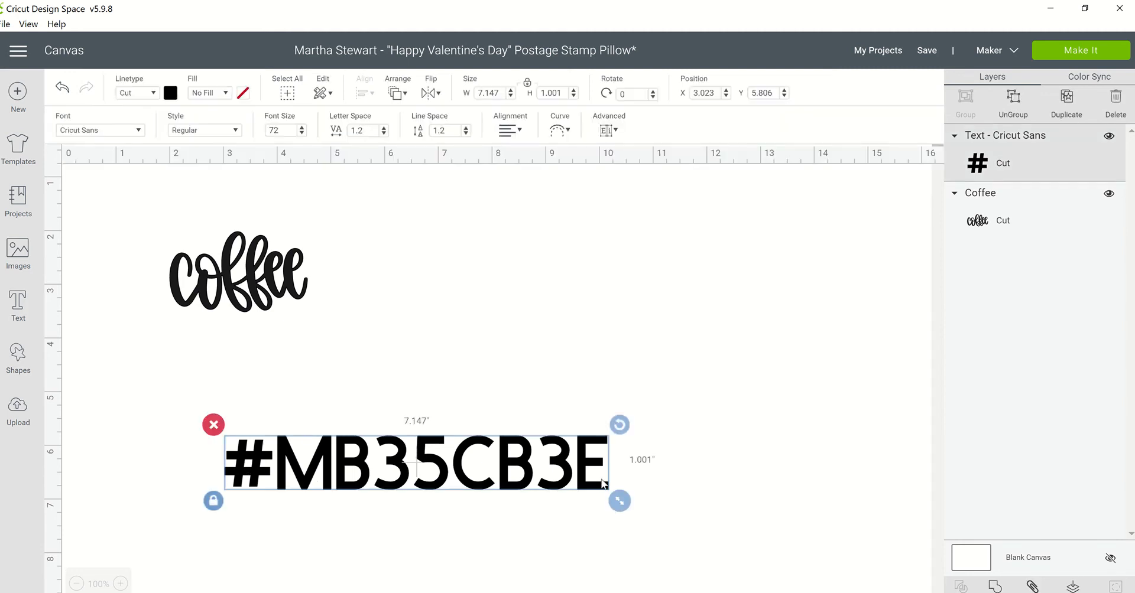
pyautogui.click(612, 388)
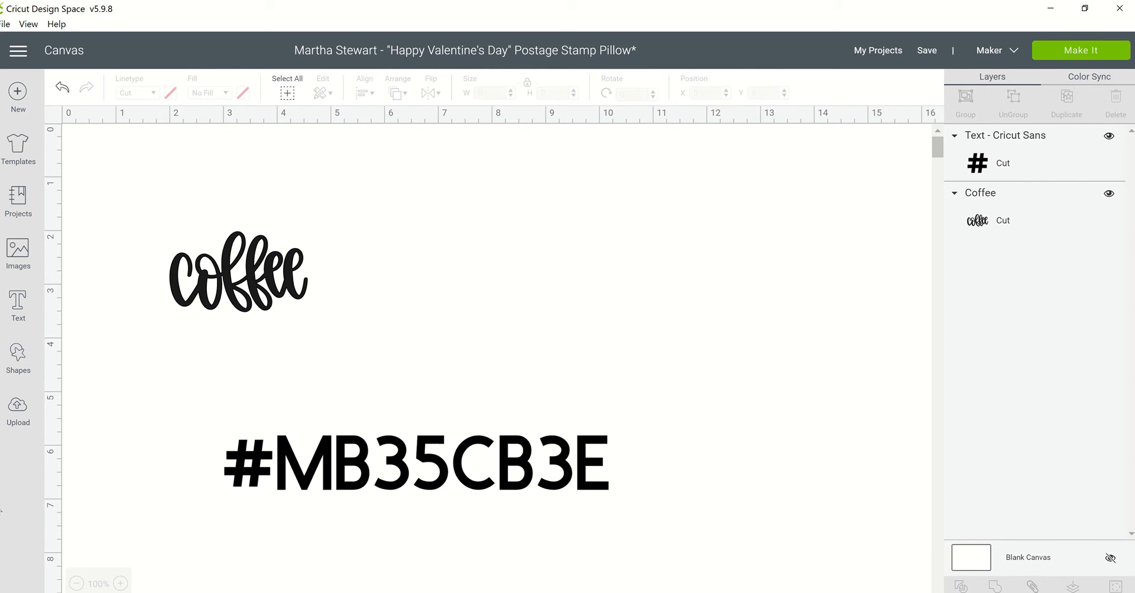
pyautogui.click(544, 475)
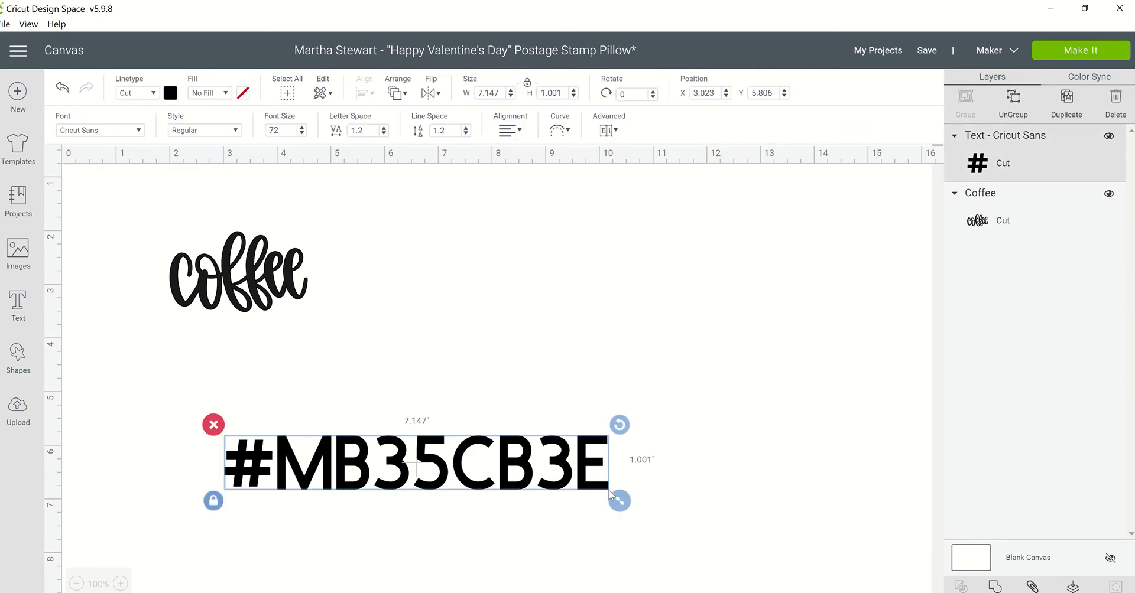
pyautogui.moveTo(556, 482); pyautogui.dragTo(608, 373)
pyautogui.moveTo(671, 392); pyautogui.dragTo(697, 395)
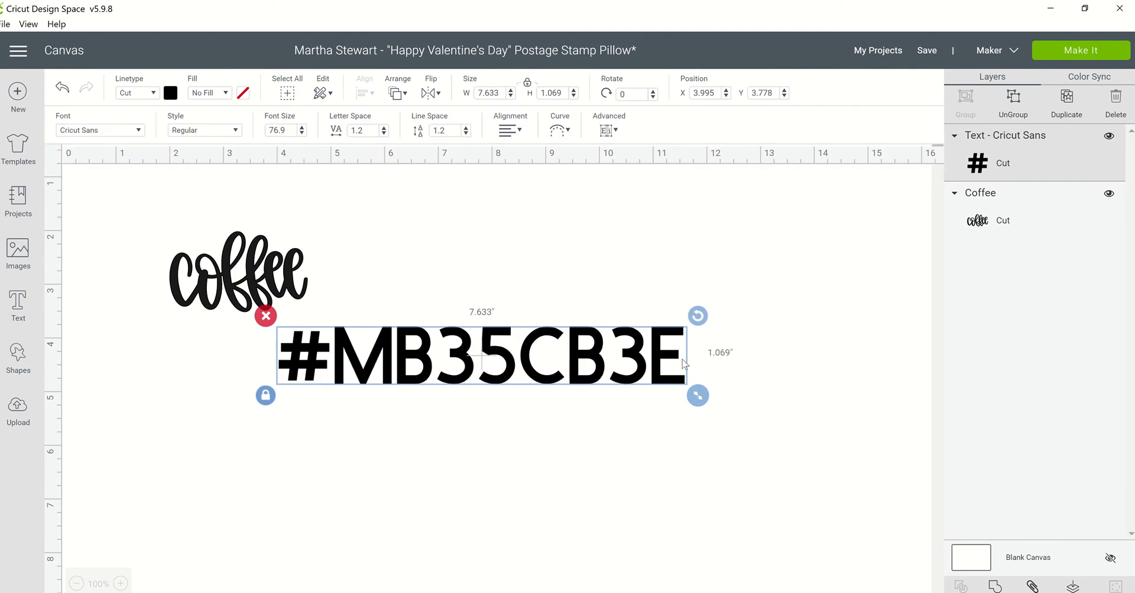
# Open the #MB35CB3E text for editing, enlarge its entry box, and add the heading "Items Needed:" after a blank line.
pyautogui.doubleClick(684, 363)
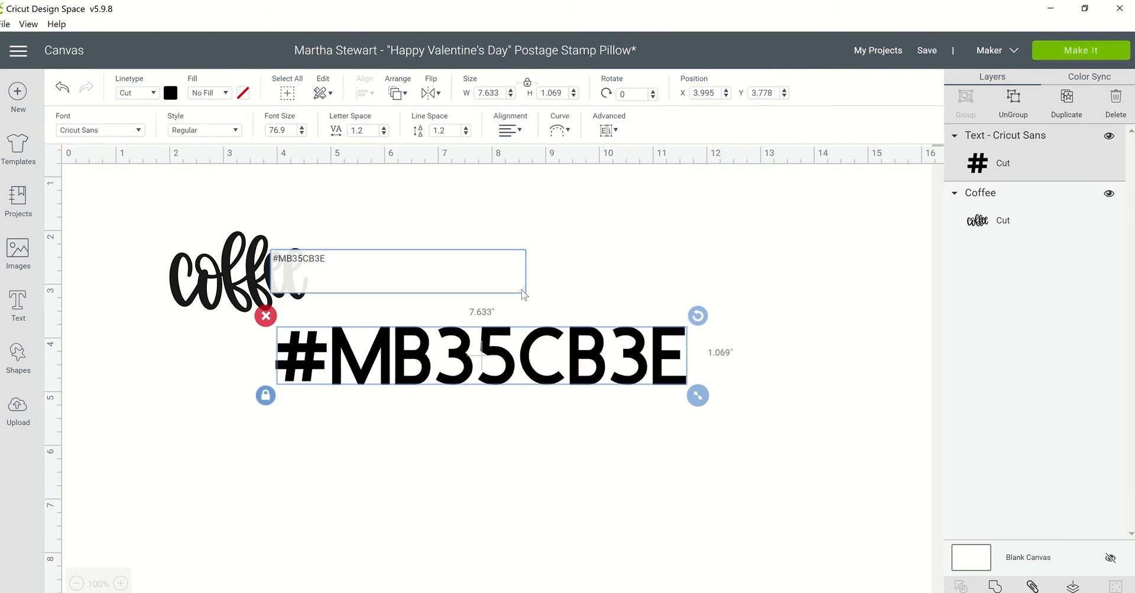
pyautogui.moveTo(633, 454); pyautogui.dragTo(651, 495)
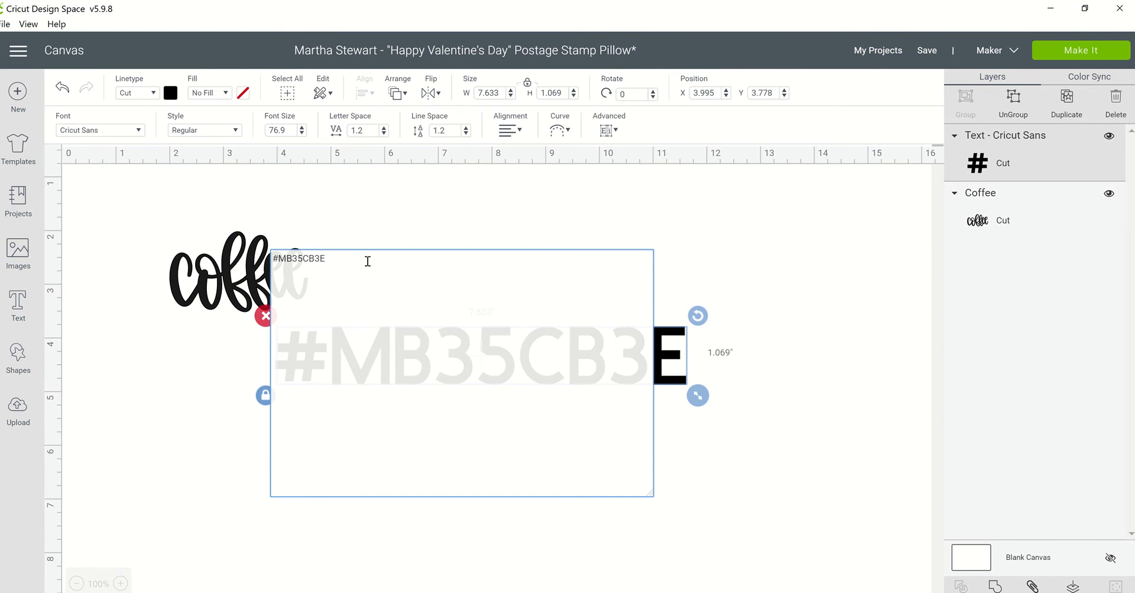
pyautogui.press('Return')
pyautogui.press('Return')
pyautogui.write('Item')
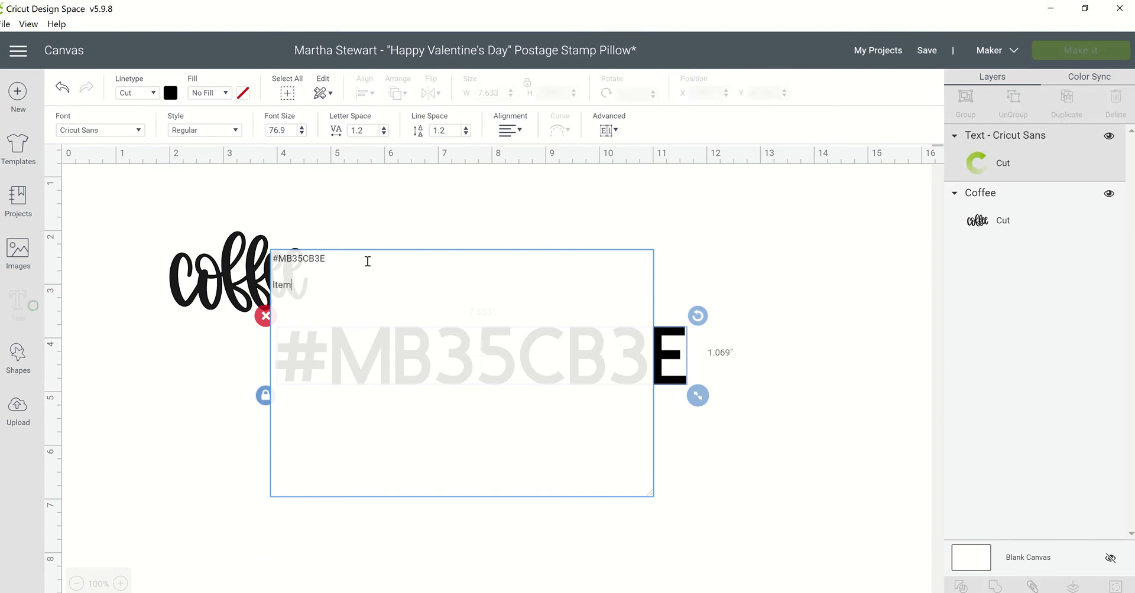
pyautogui.write('s N')
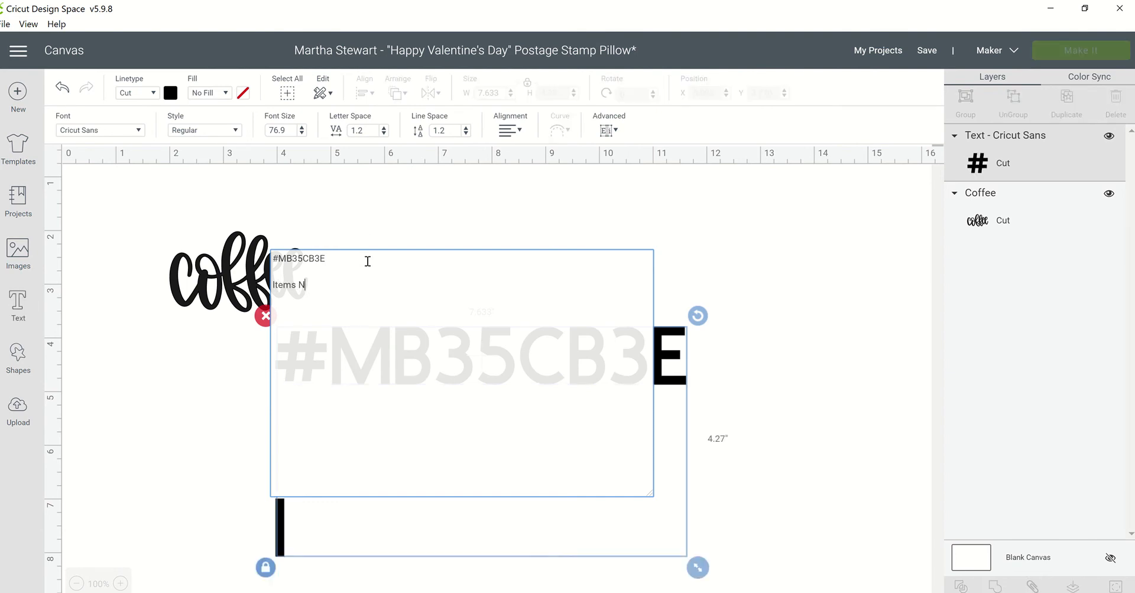
pyautogui.write('eeded:')
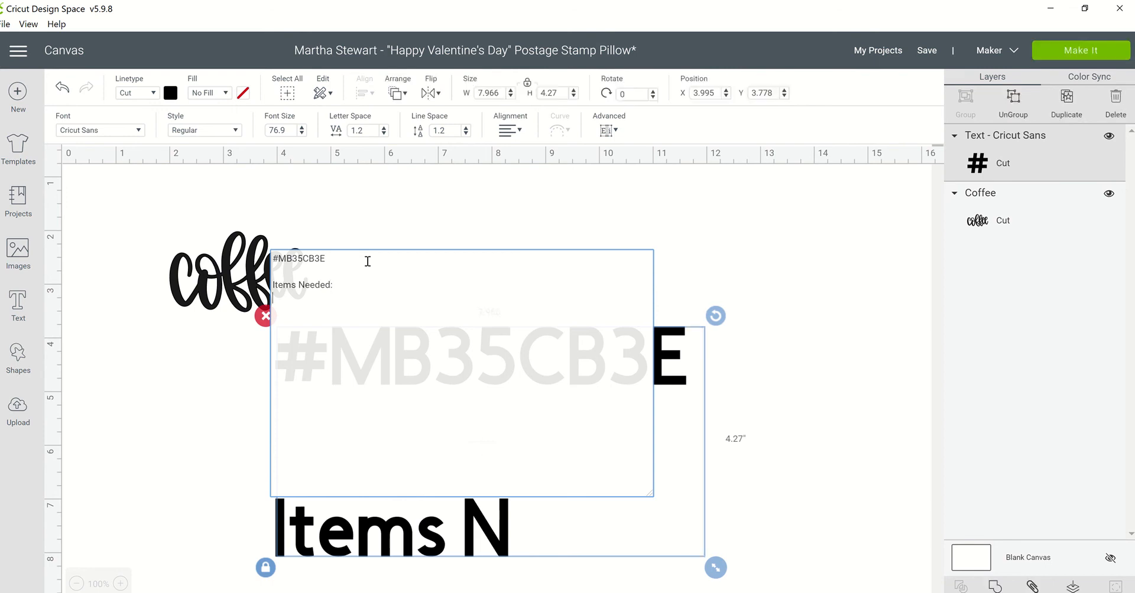
# Add "Coffee Mug" as the first item below the "Items Needed:" heading.
pyautogui.press('Return')
pyautogui.write('Coffe')
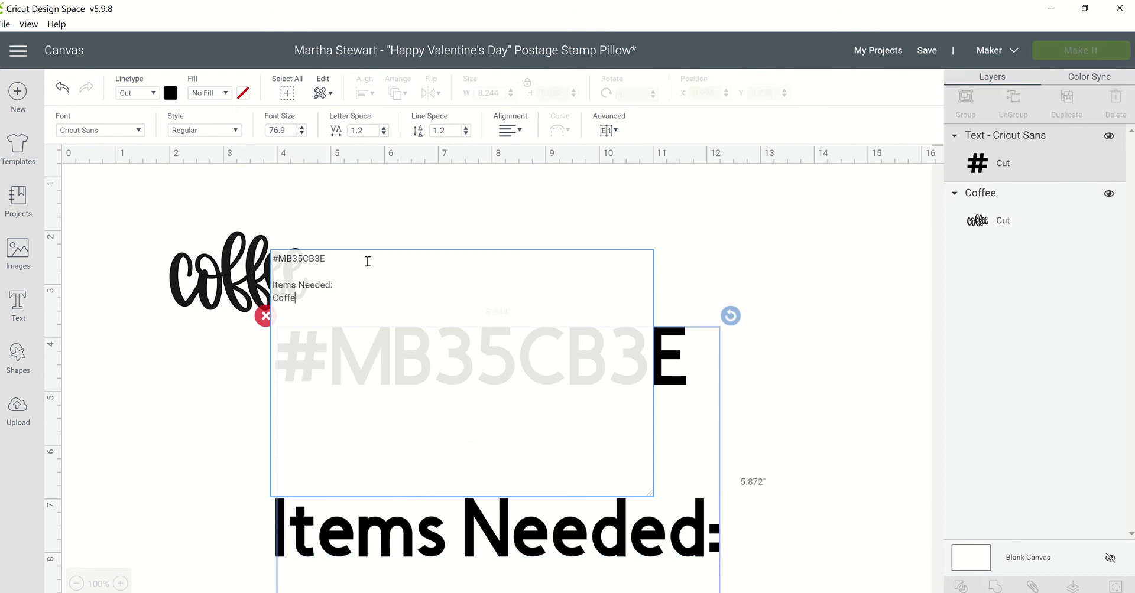
pyautogui.write('e Mug\\')
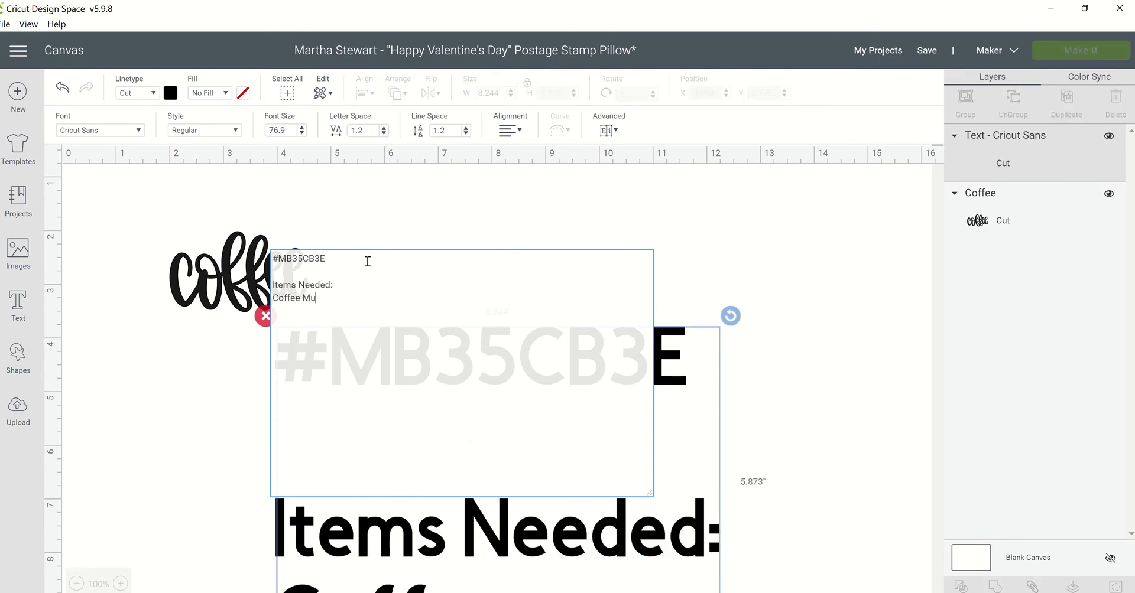
pyautogui.press('BackSpace')
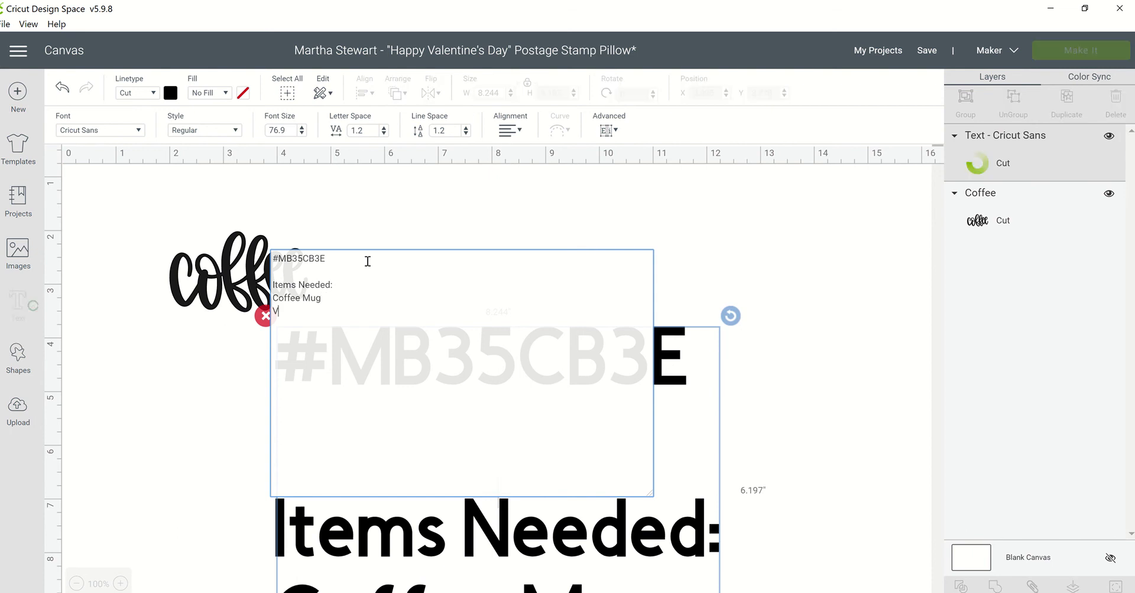
# Add the item line "Vinyl (removaleble or permenent)" below "Coffee Mug".
pyautogui.press('Return')
pyautogui.write('Vinyl (remo')
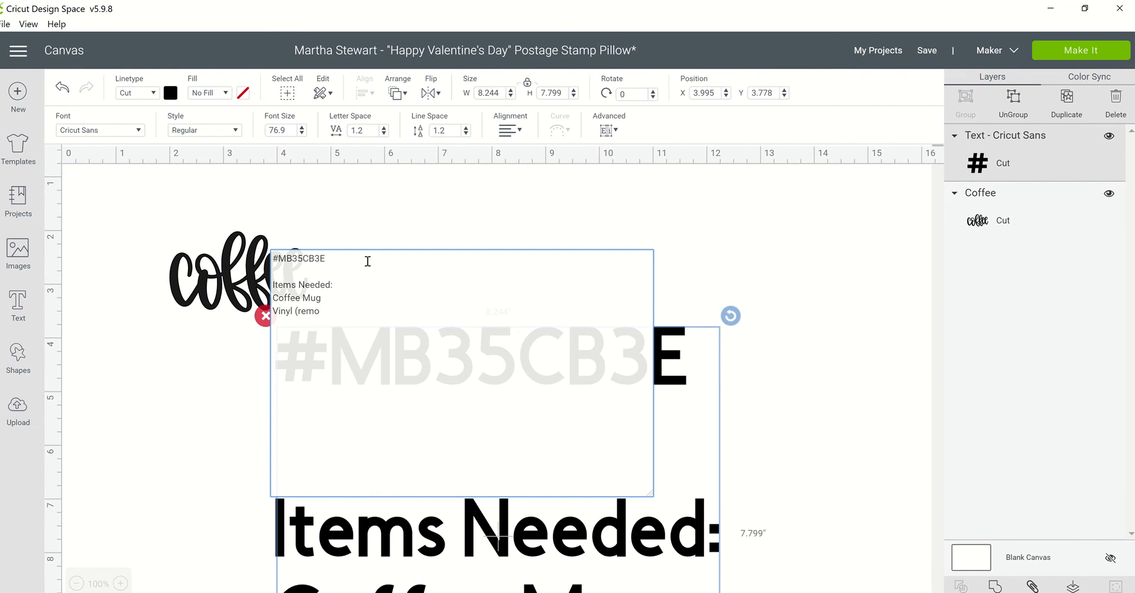
pyautogui.write('vale or')
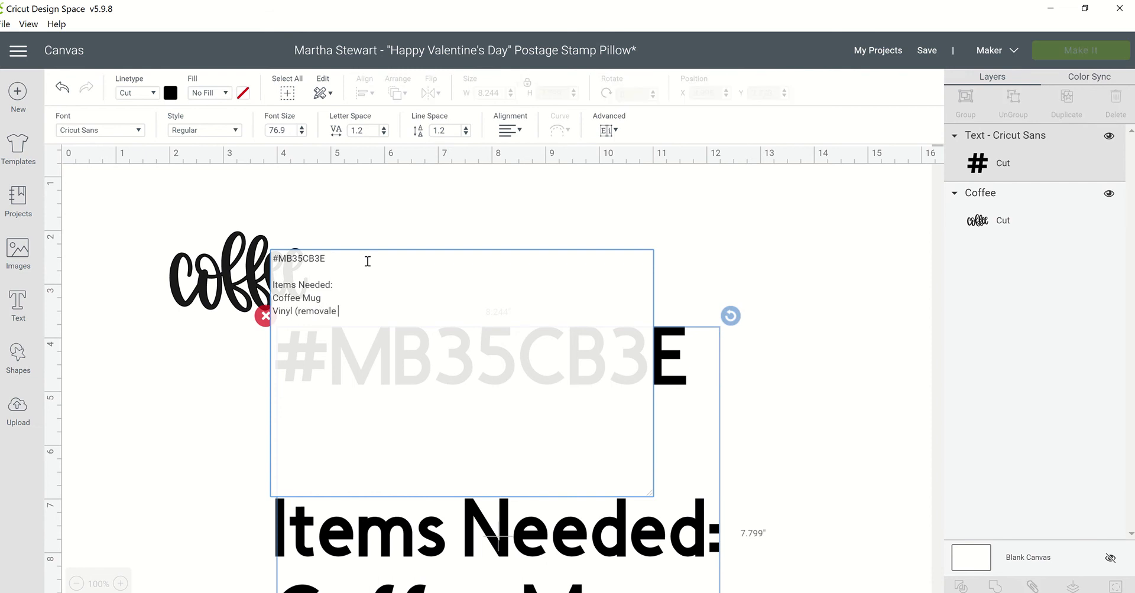
pyautogui.press('BackSpace')
pyautogui.press('BackSpace')
pyautogui.press('BackSpace')
pyautogui.press('BackSpace')
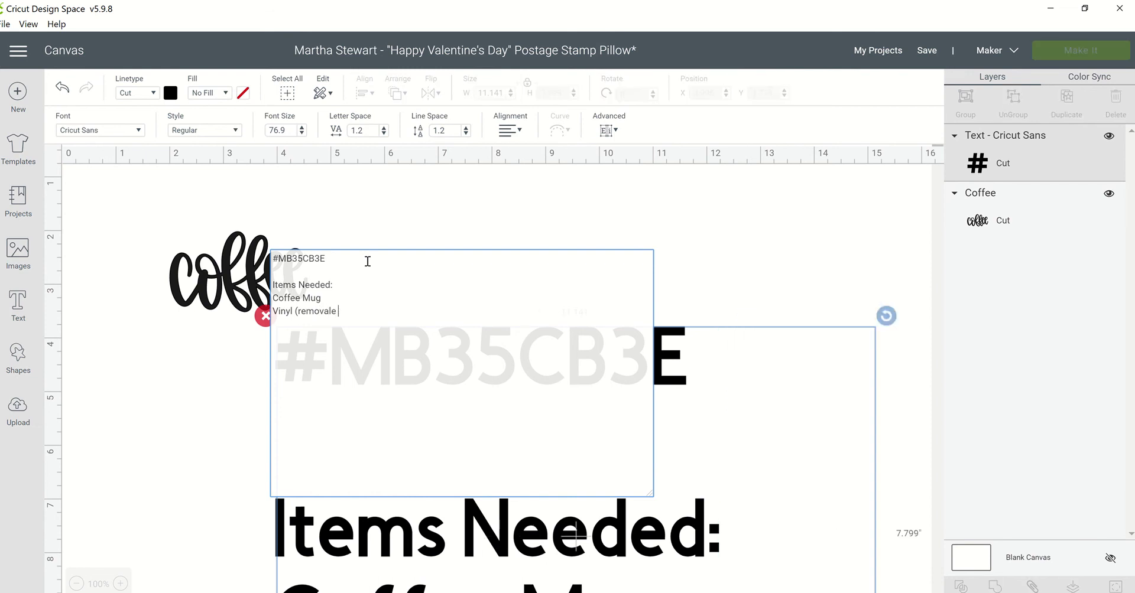
pyautogui.write('bl')
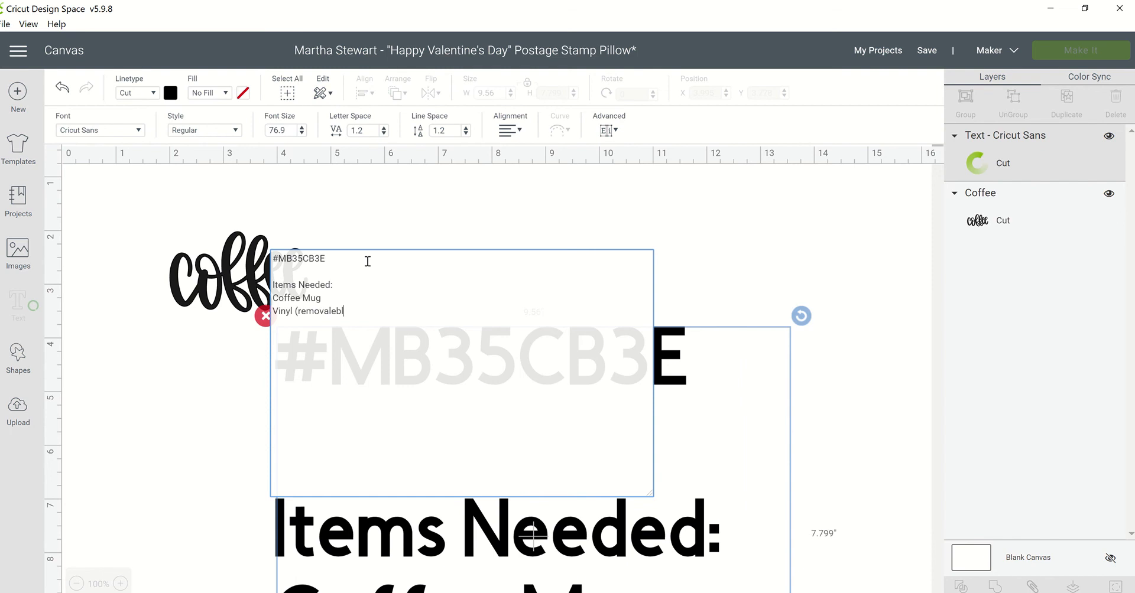
pyautogui.write('e or perme')
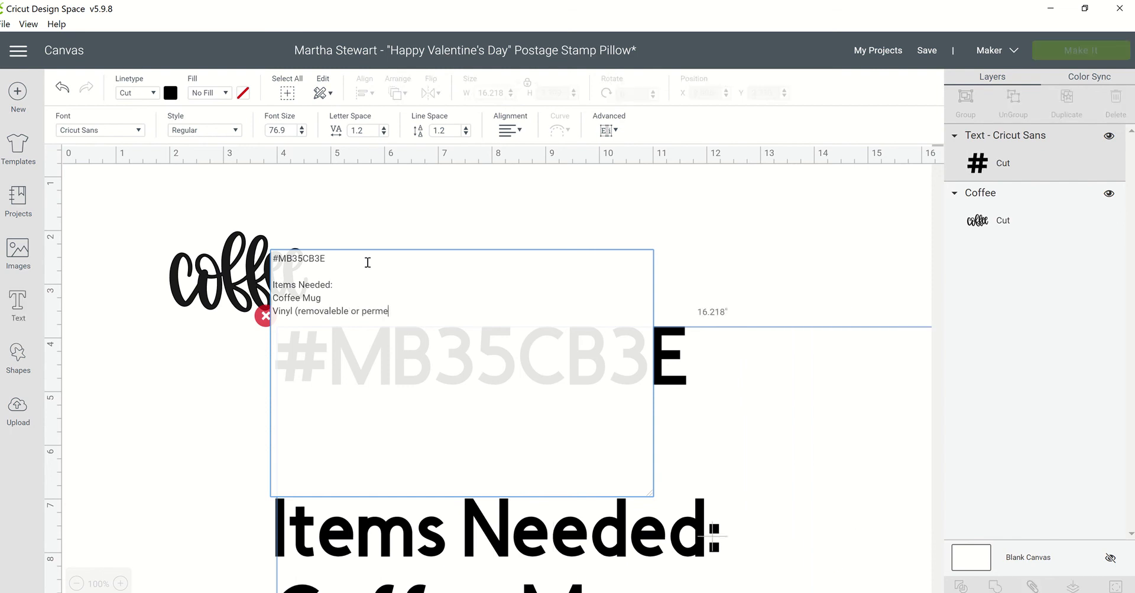
pyautogui.write('nen')
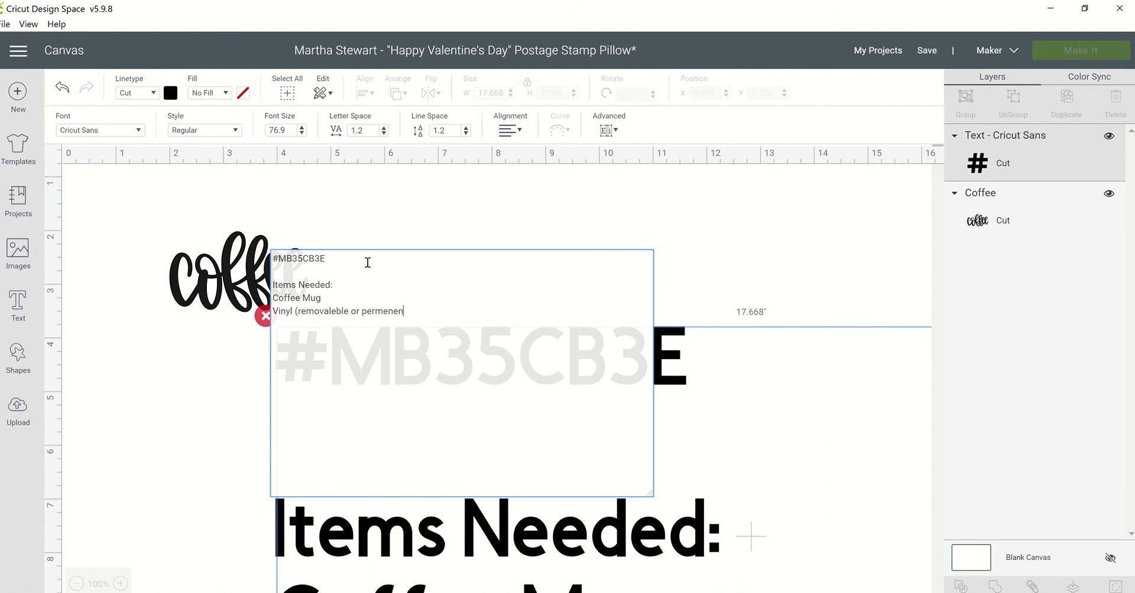
pyautogui.write('t)')
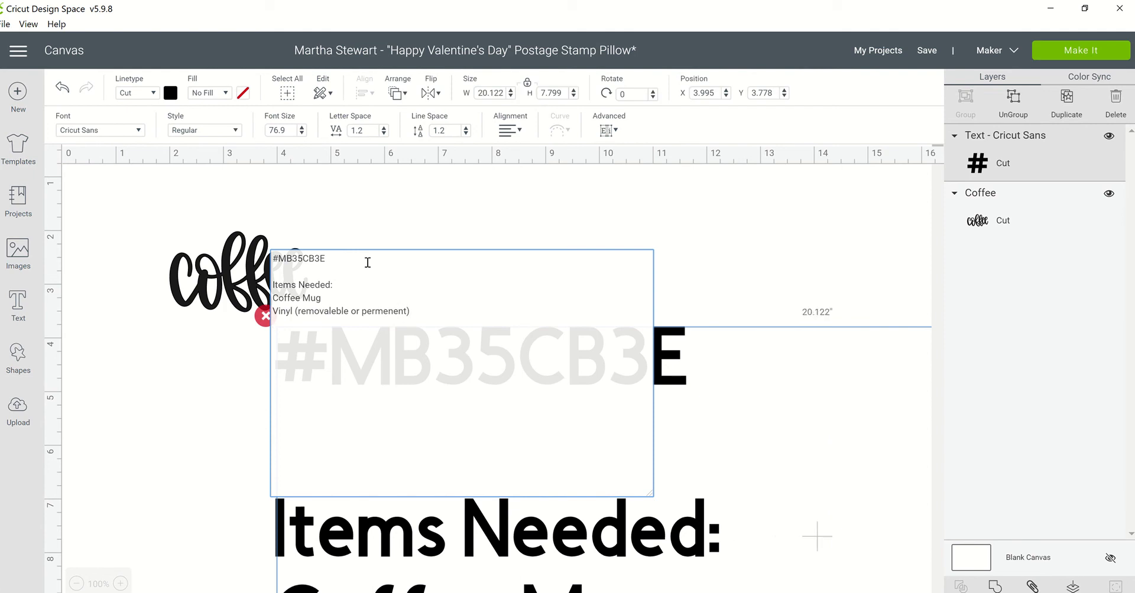
# Add the item lines "Transfer Tape" and "Access to a cutting machine" to the list and finish editing the text.
pyautogui.press('Return')
pyautogui.write('Trans')
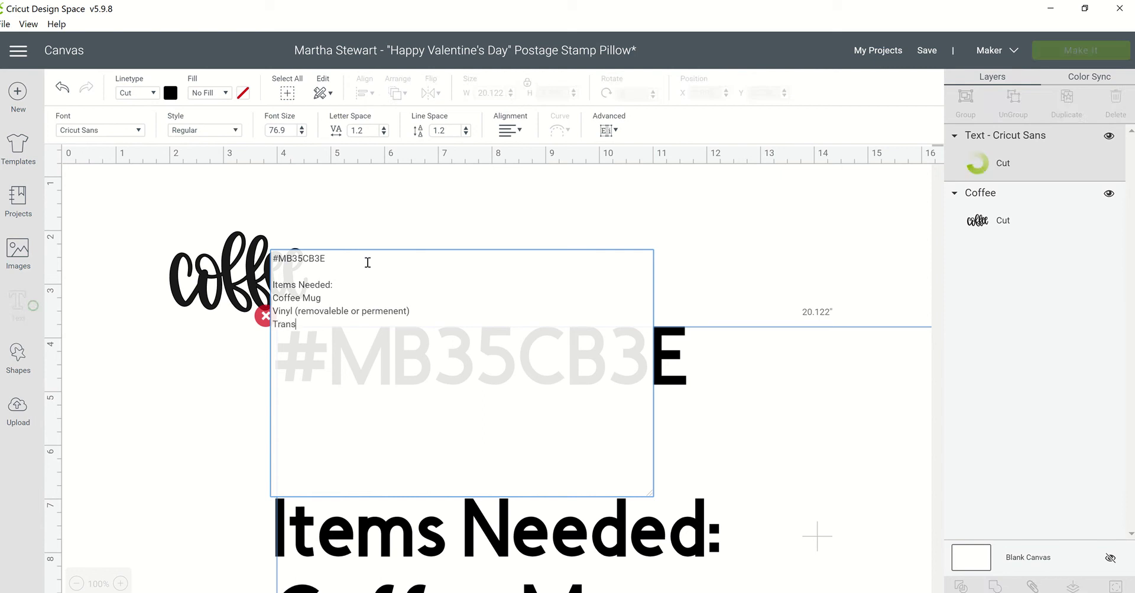
pyautogui.write('fer Ta')
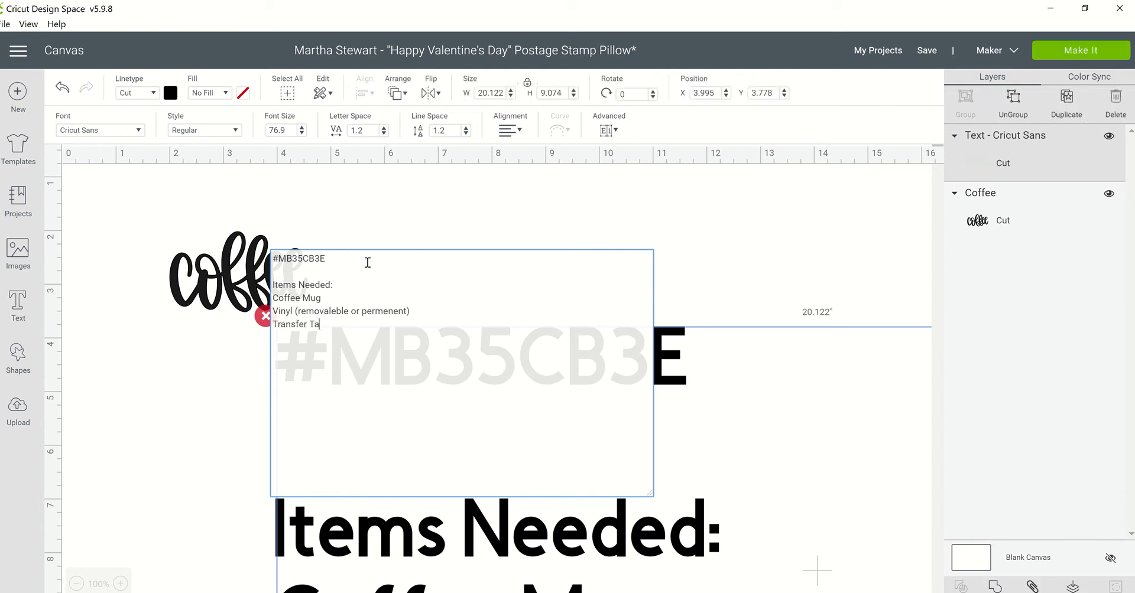
pyautogui.write('pe')
pyautogui.press('Return')
pyautogui.write('A')
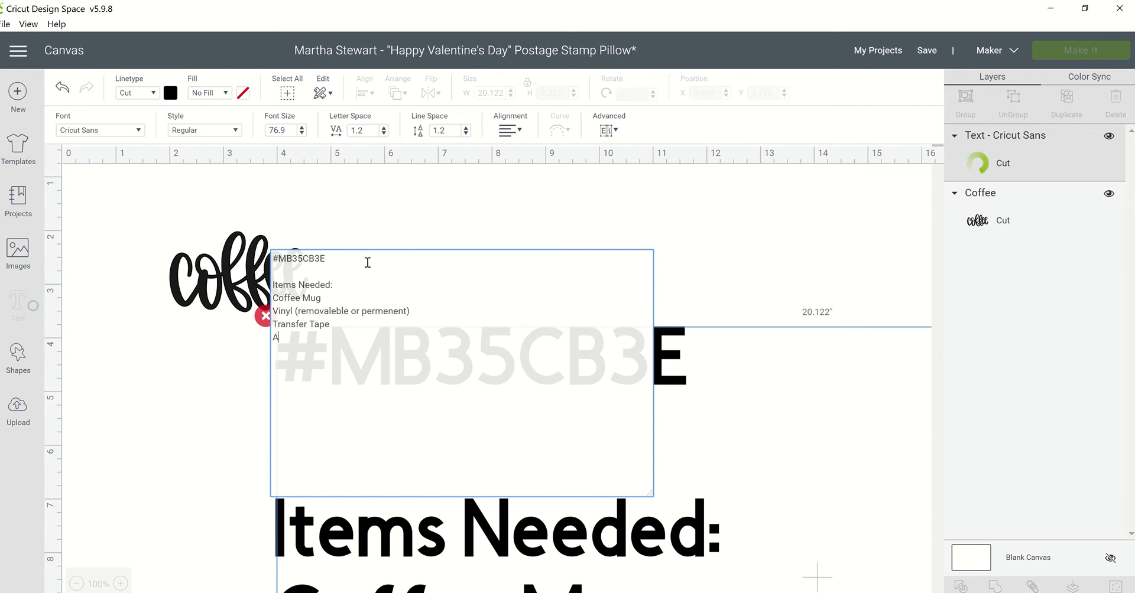
pyautogui.write('ccess to a cutting machine')
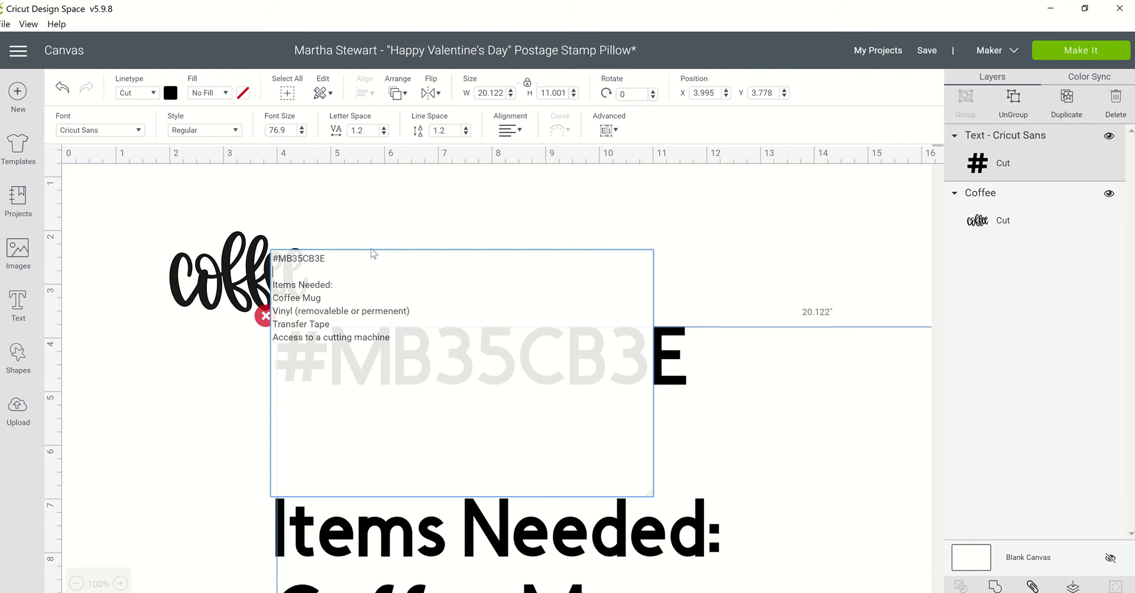
pyautogui.moveTo(451, 404); pyautogui.dragTo(512, 322)
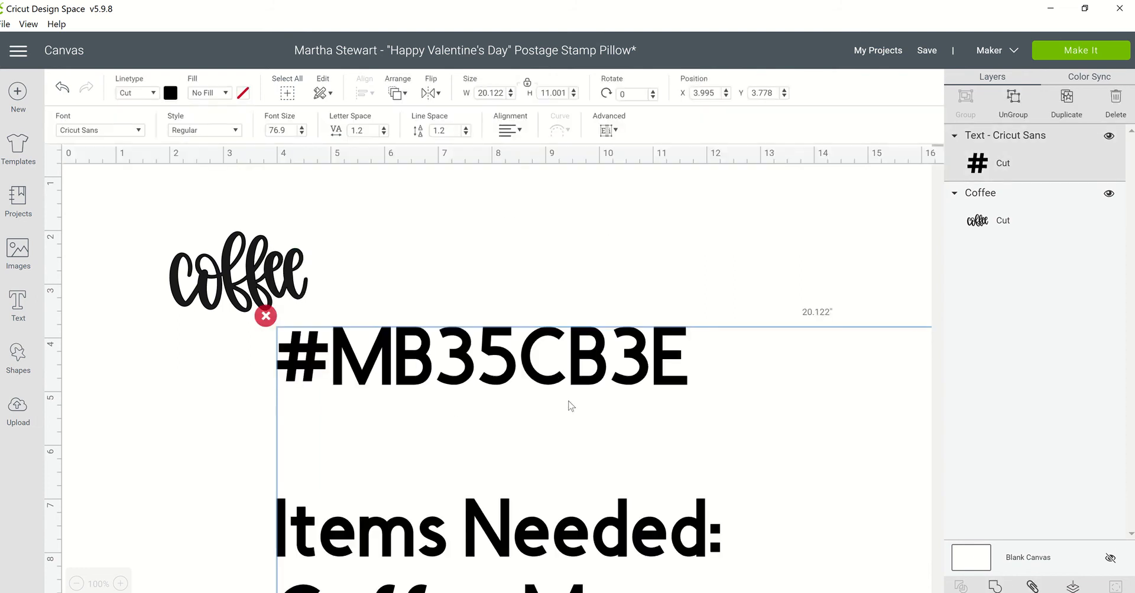
# Move the item-list text block down the canvas to about X 3.45, Y 9.46.
pyautogui.scroll(-3, 571, 398)
pyautogui.scroll(-3, 571, 400)
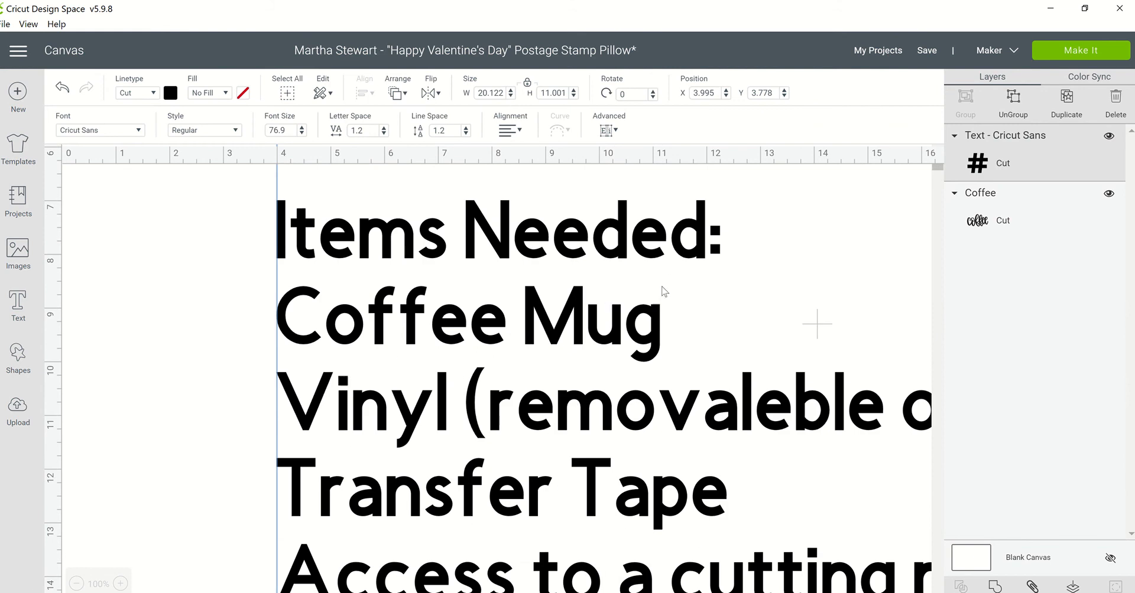
pyautogui.scroll(-1, 696, 302)
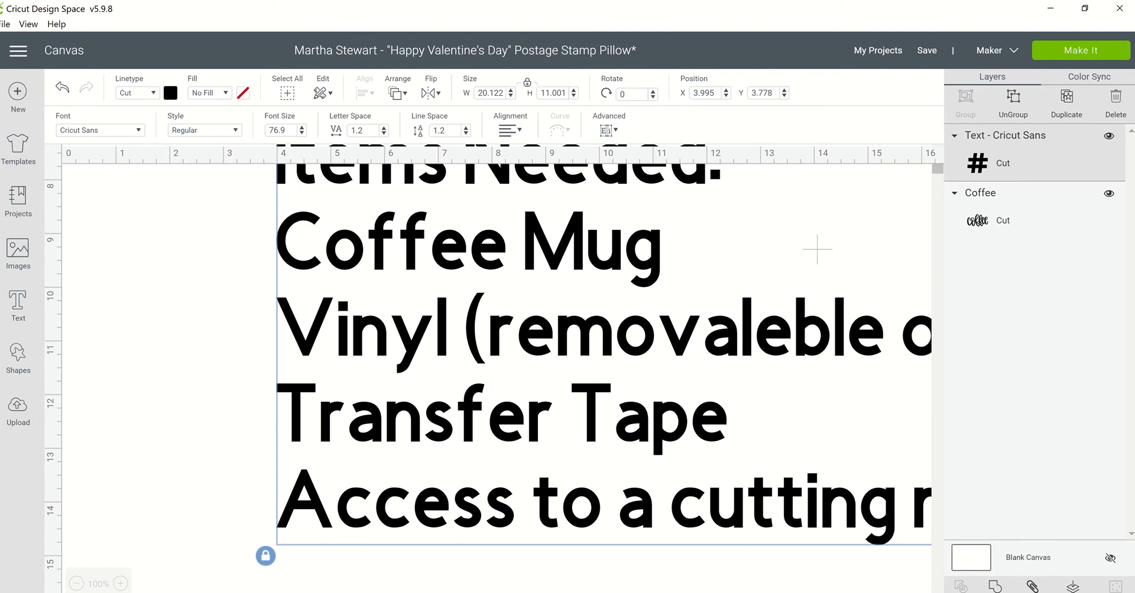
pyautogui.click(253, 333)
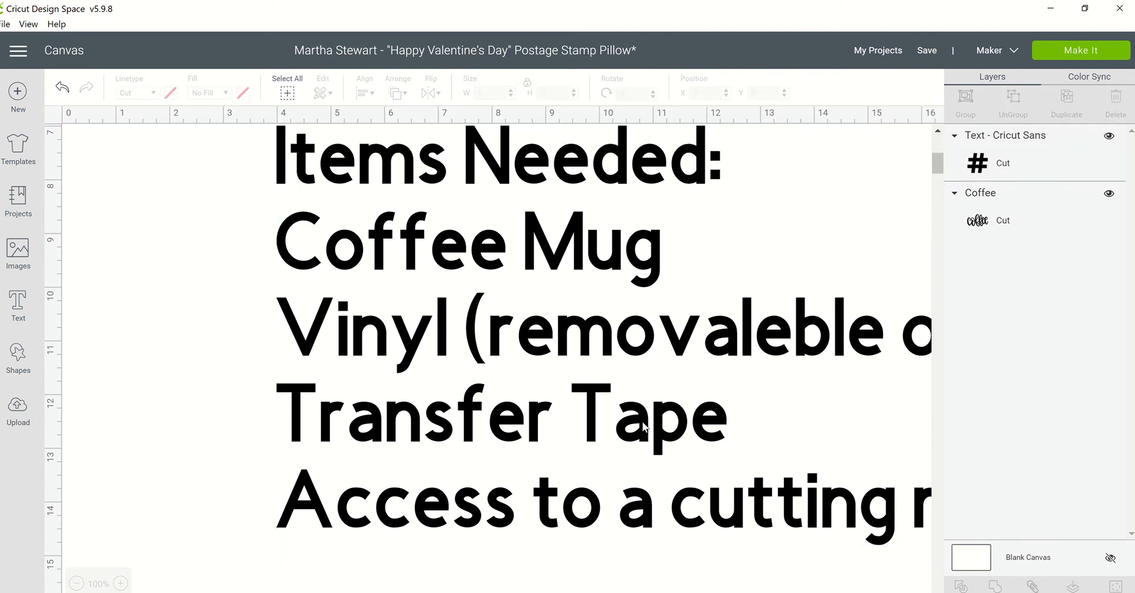
pyautogui.moveTo(580, 417); pyautogui.dragTo(560, 526)
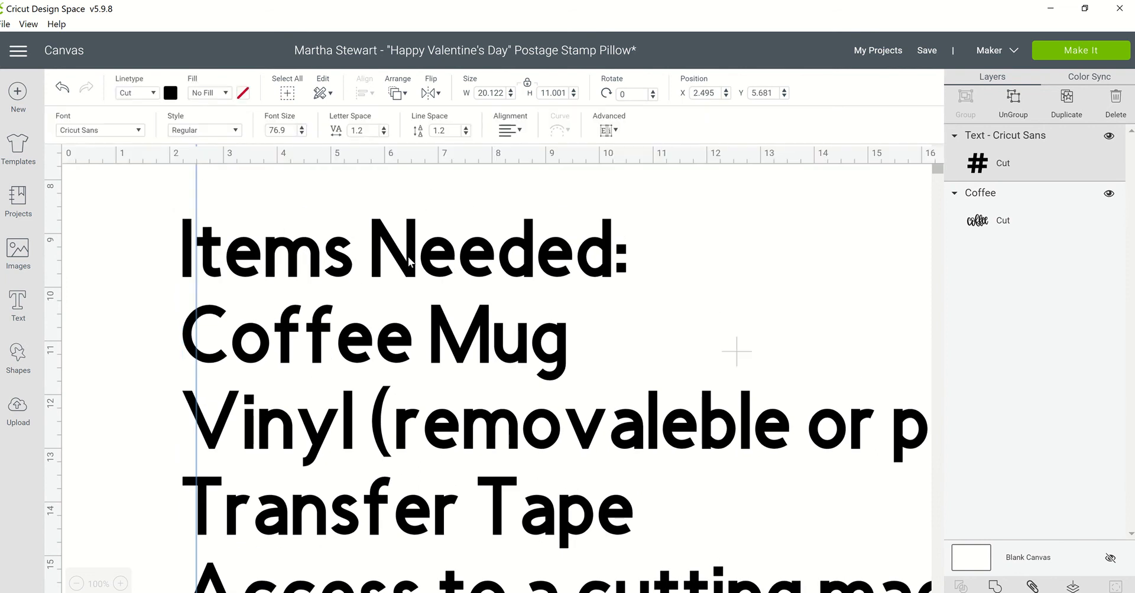
pyautogui.moveTo(408, 260); pyautogui.dragTo(466, 470)
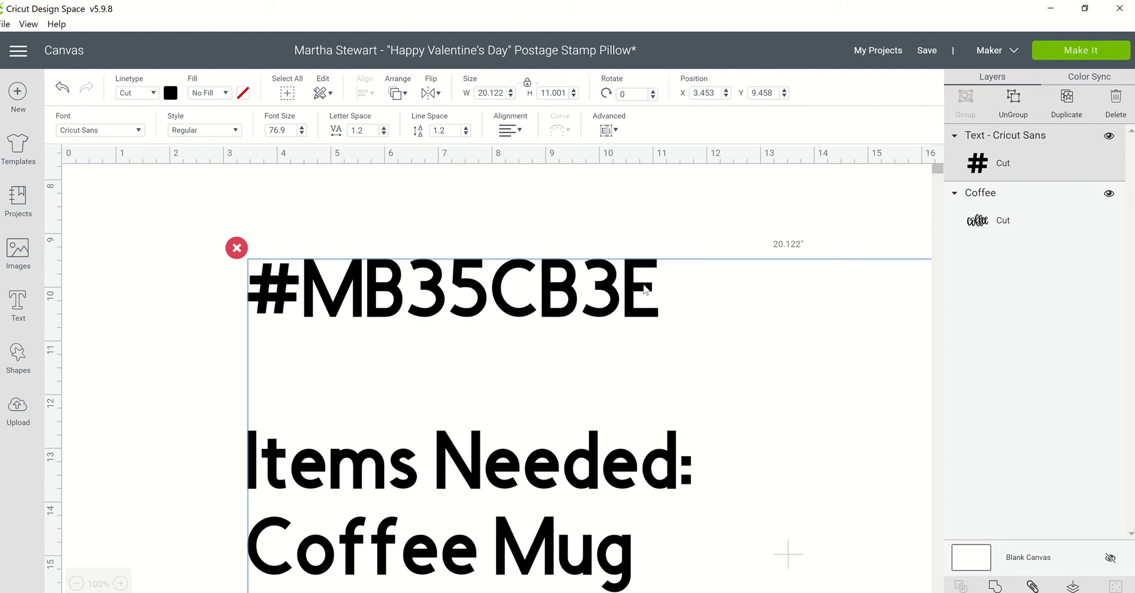
# Select the #MB35CB3E line inside the text block, and delete the whole text block from the canvas.
pyautogui.doubleClick(417, 277)
pyautogui.scroll(3, 400, 240)
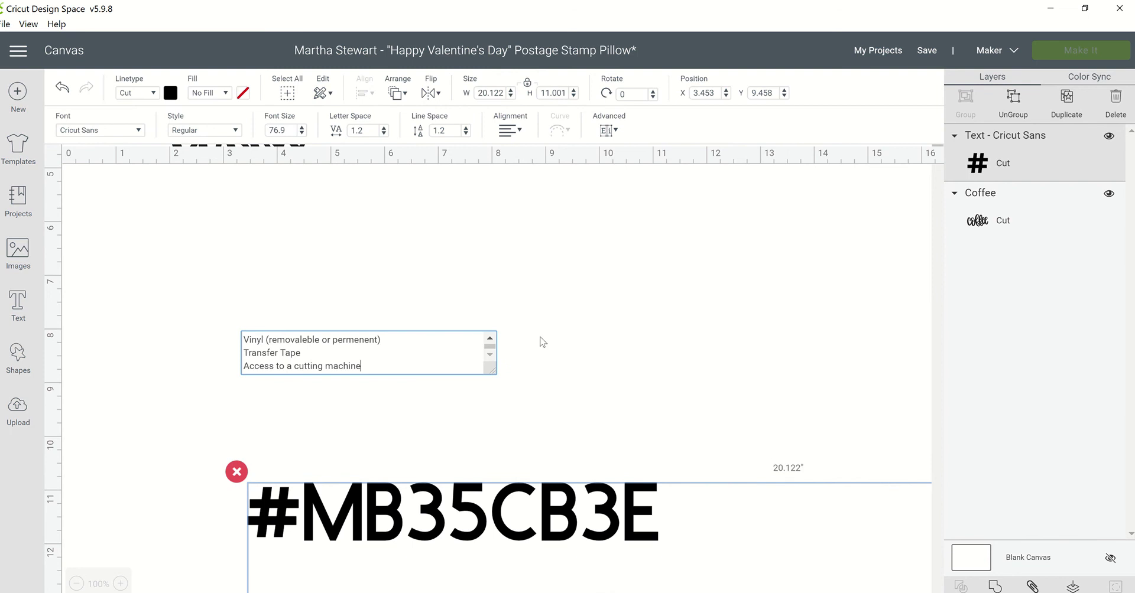
pyautogui.scroll(2, 494, 342)
pyautogui.scroll(2, 490, 417)
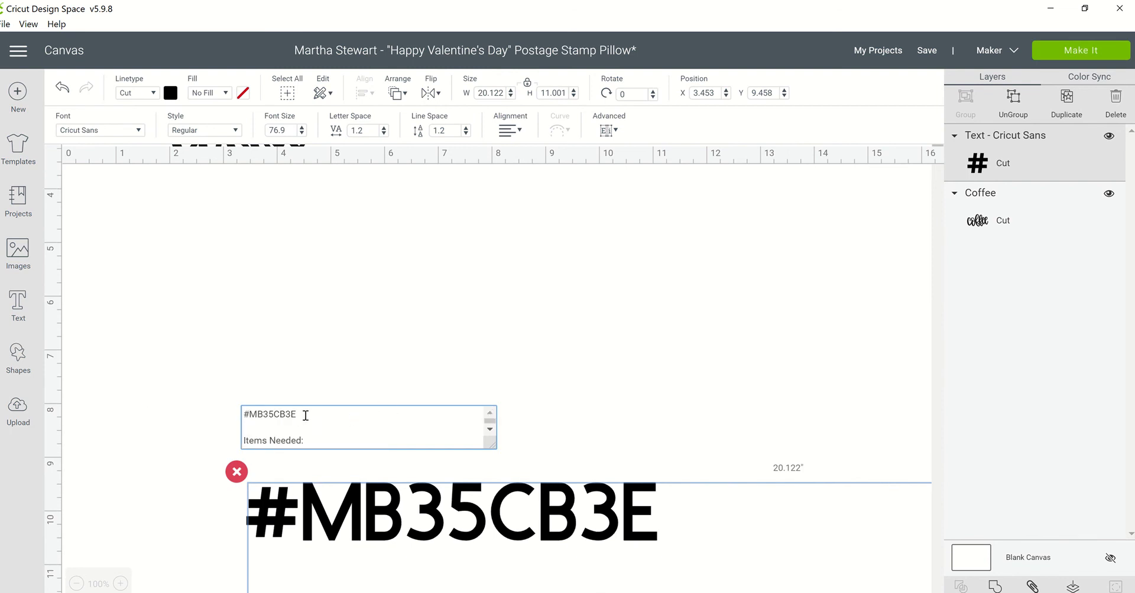
pyautogui.moveTo(296, 415); pyautogui.dragTo(239, 417)
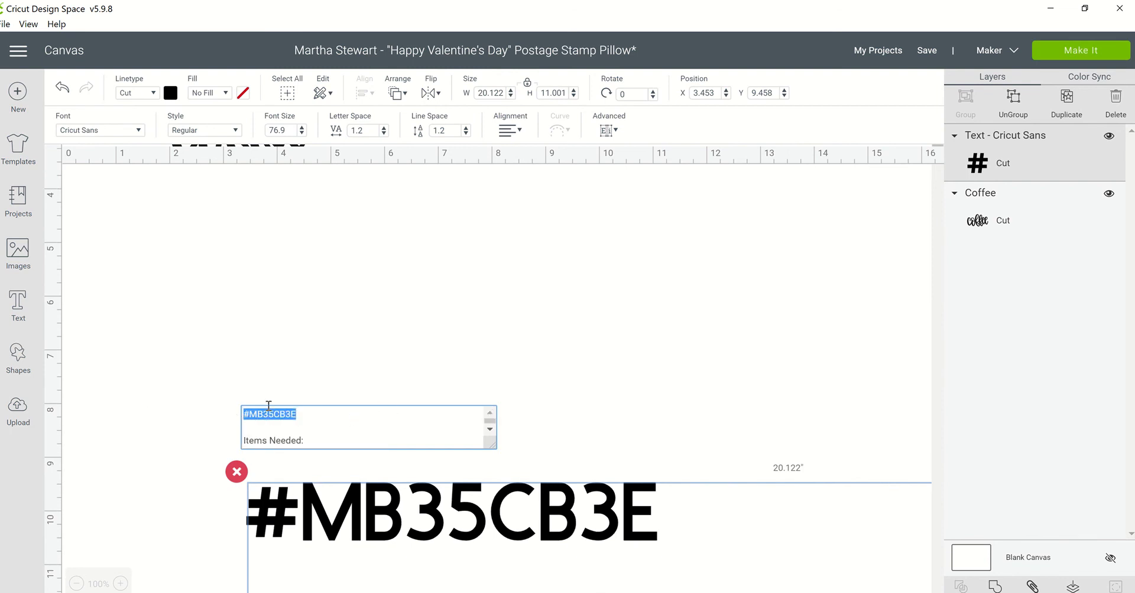
pyautogui.click(237, 473)
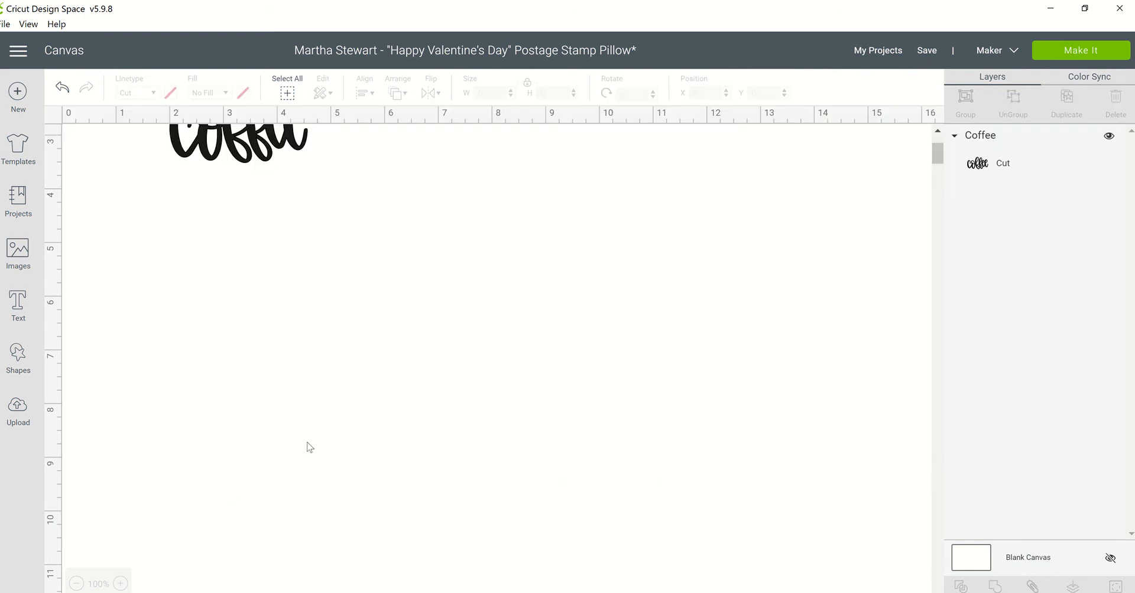
# Delete the coffee design from the canvas.
pyautogui.scroll(3, 235, 322)
pyautogui.click(266, 299)
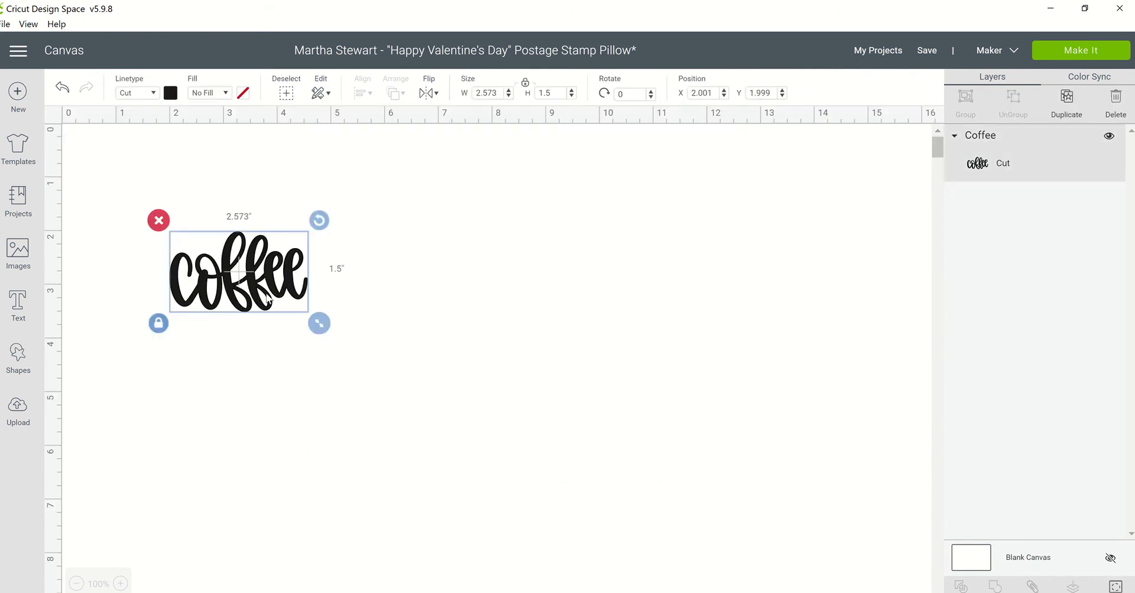
pyautogui.click(159, 220)
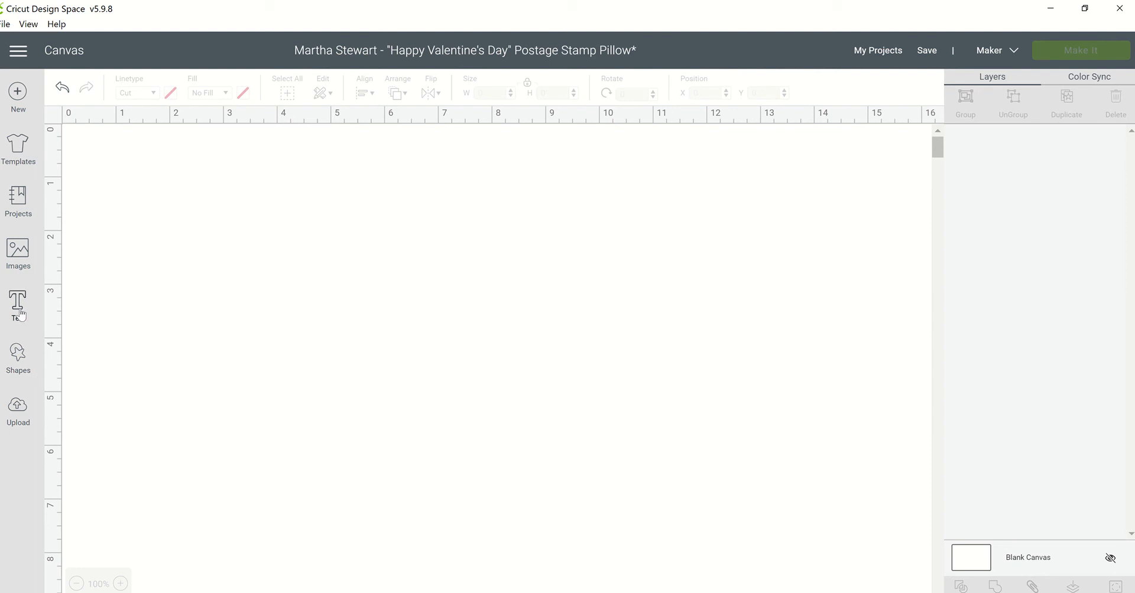
# Search the image library for #MB35CB3E and insert the hand-lettered coffee image onto the canvas.
pyautogui.click(26, 255)
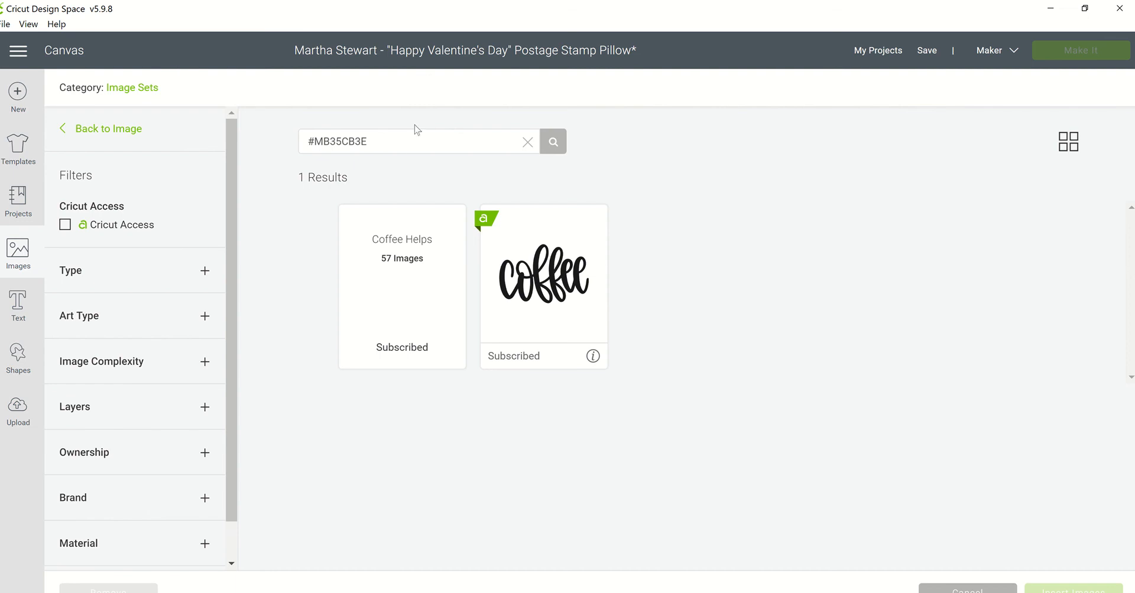
pyautogui.click(400, 142)
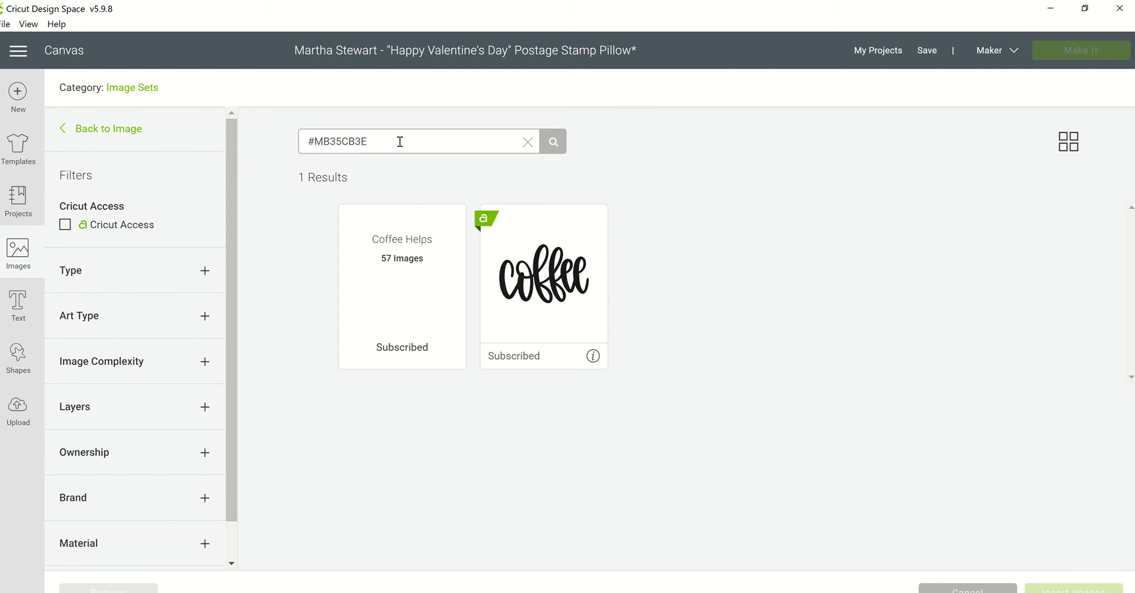
pyautogui.click(550, 147)
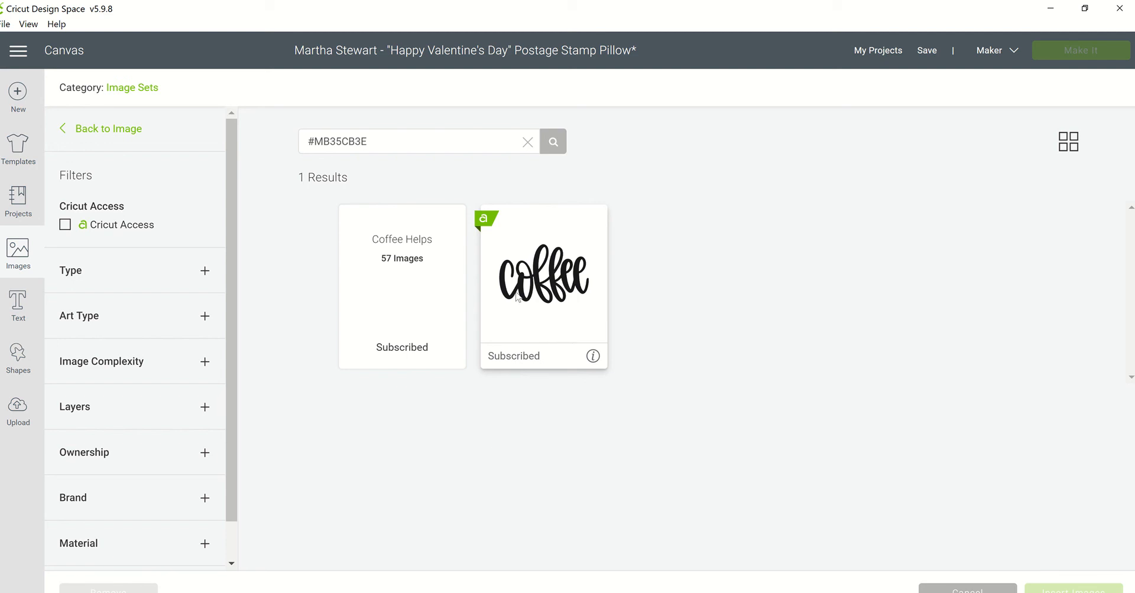
pyautogui.click(566, 281)
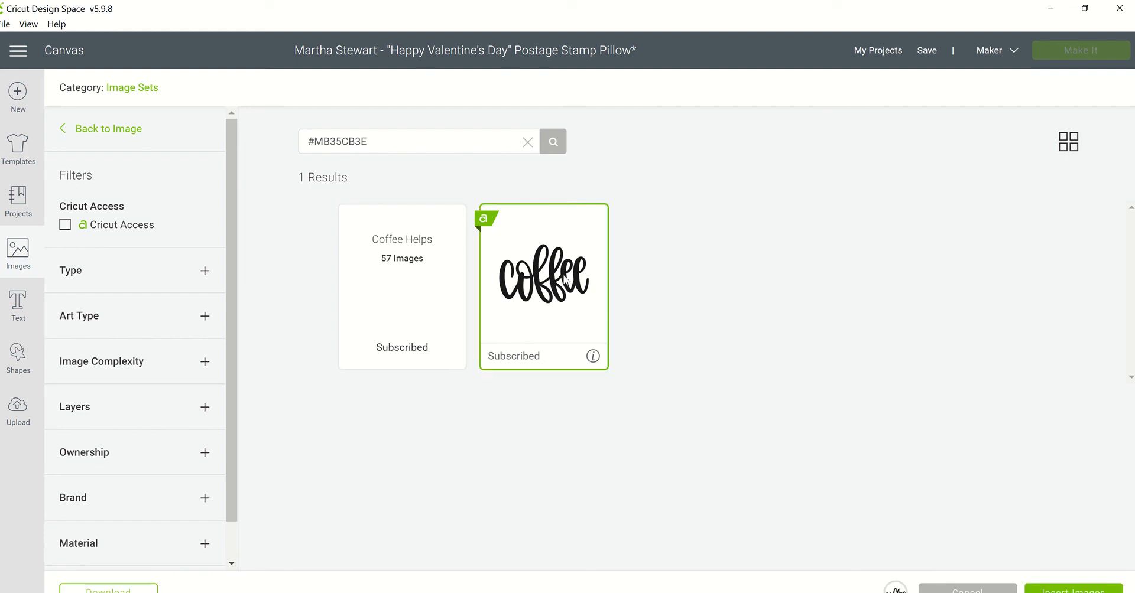
pyautogui.click(1077, 589)
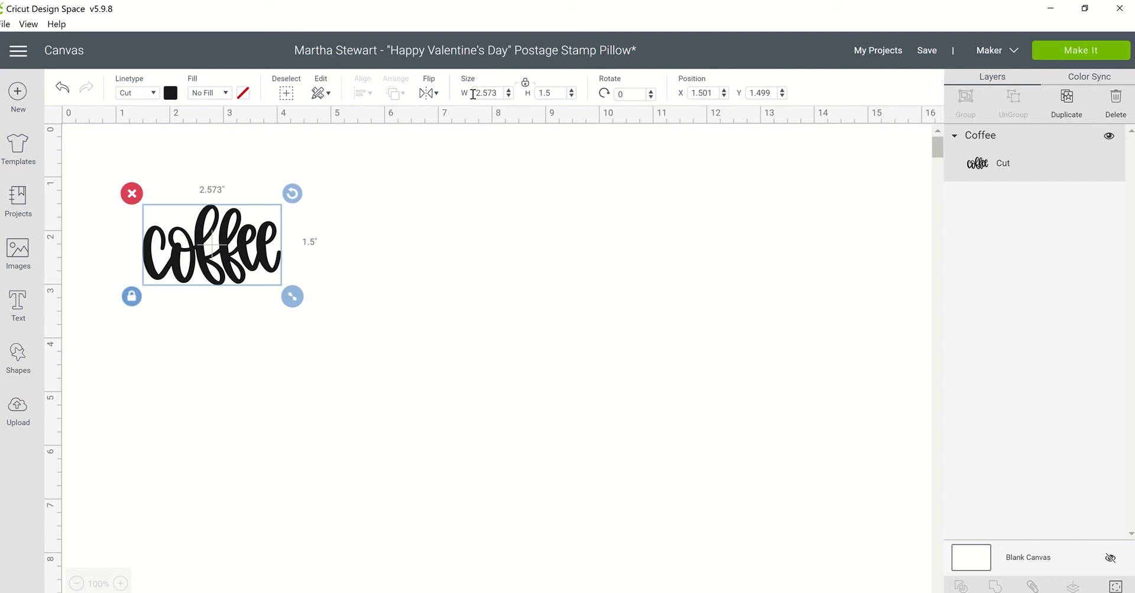
# Set the coffee design's width to 4 inches and move it to about X 0.5, Y 0.75.
pyautogui.moveTo(475, 93); pyautogui.dragTo(500, 95)
pyautogui.write('4')
pyautogui.press('Tab')
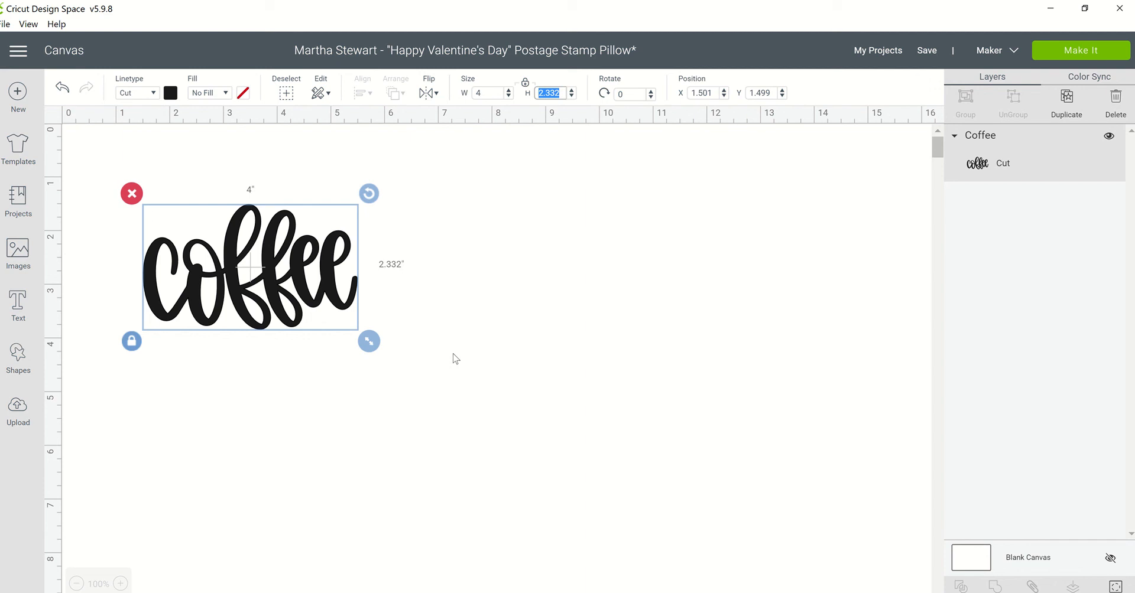
pyautogui.click(438, 234)
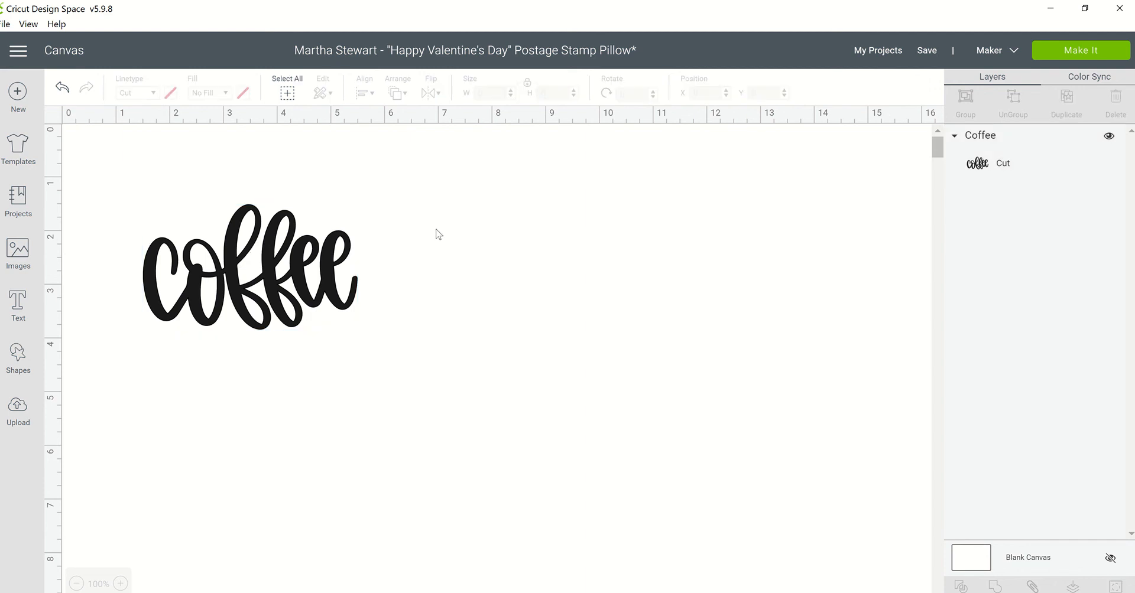
pyautogui.click(311, 274)
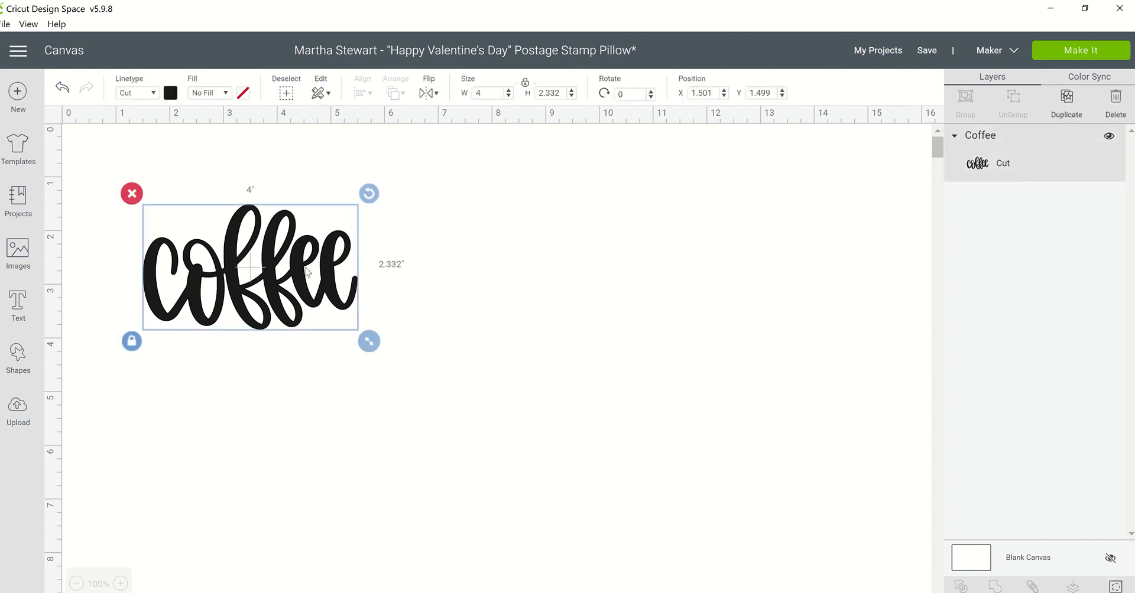
pyautogui.moveTo(313, 285); pyautogui.dragTo(259, 246)
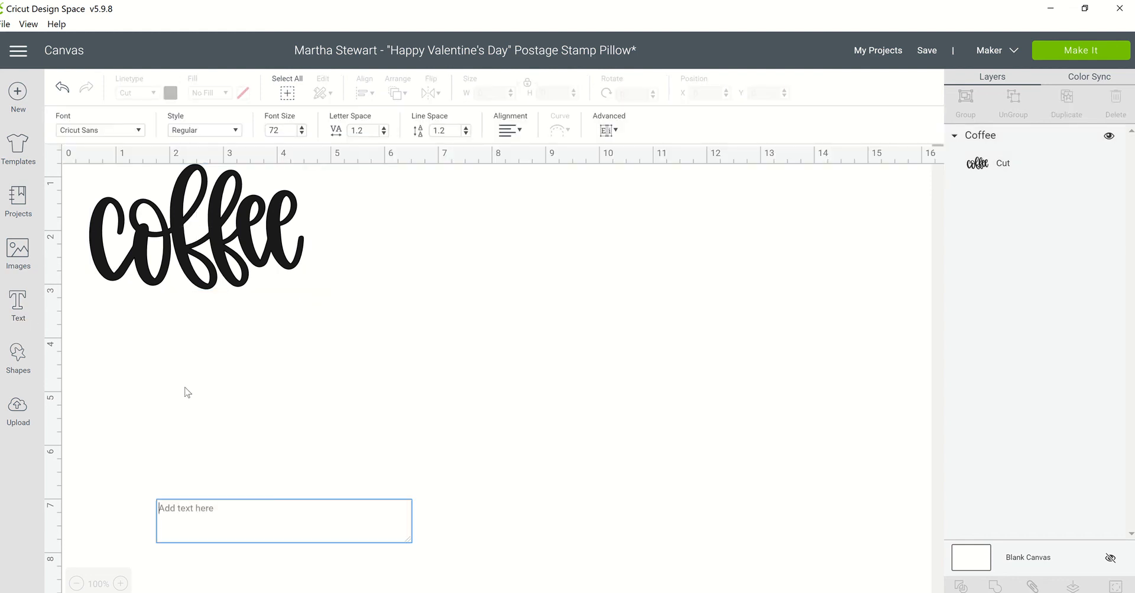
# Add a text object reading "coffee" below the coffee design and set its width to 4 inches.
pyautogui.write('coffee')
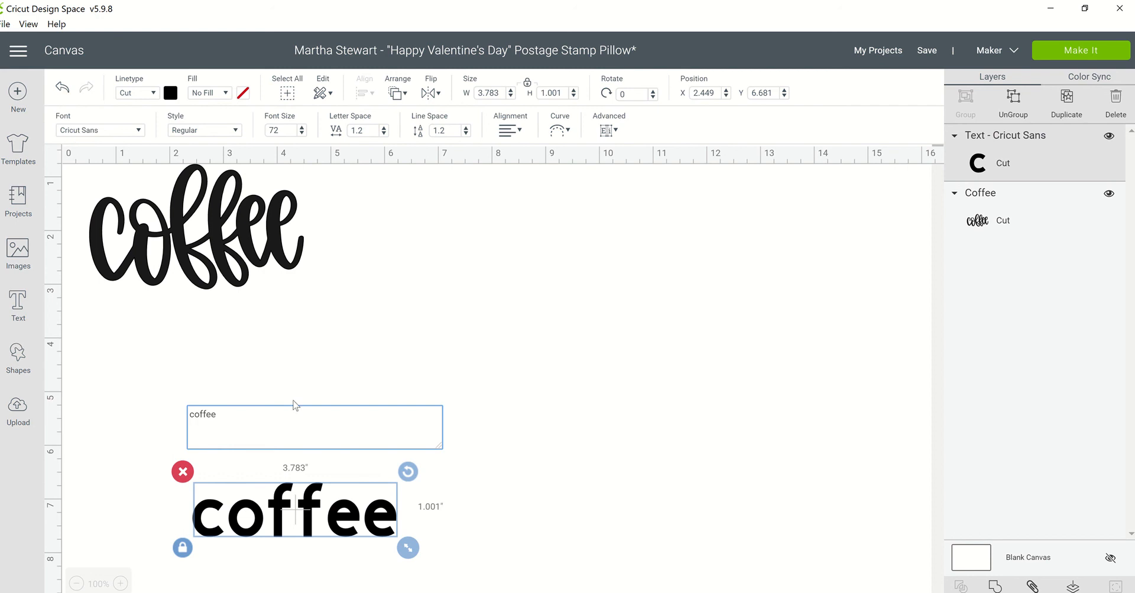
pyautogui.click(271, 226)
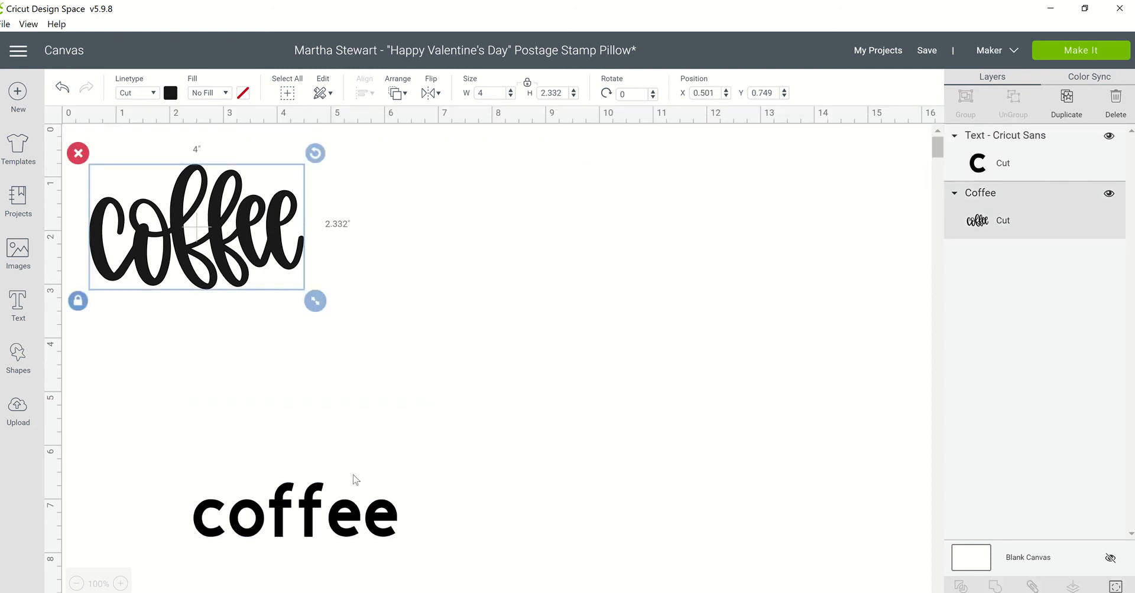
pyautogui.click(351, 526)
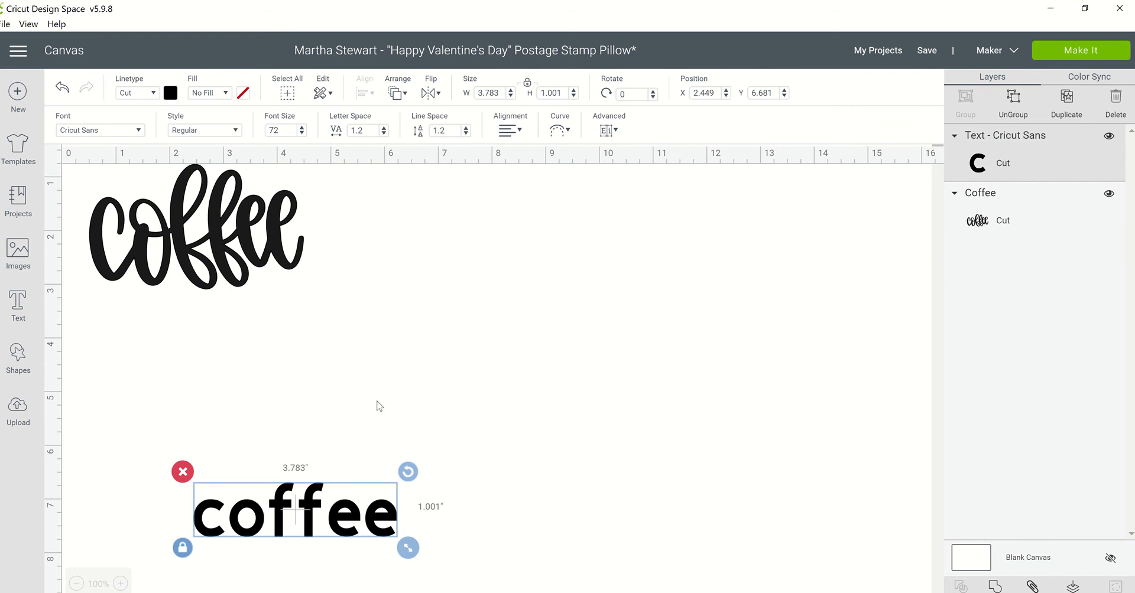
pyautogui.doubleClick(502, 93)
pyautogui.write('4')
pyautogui.press('Tab')
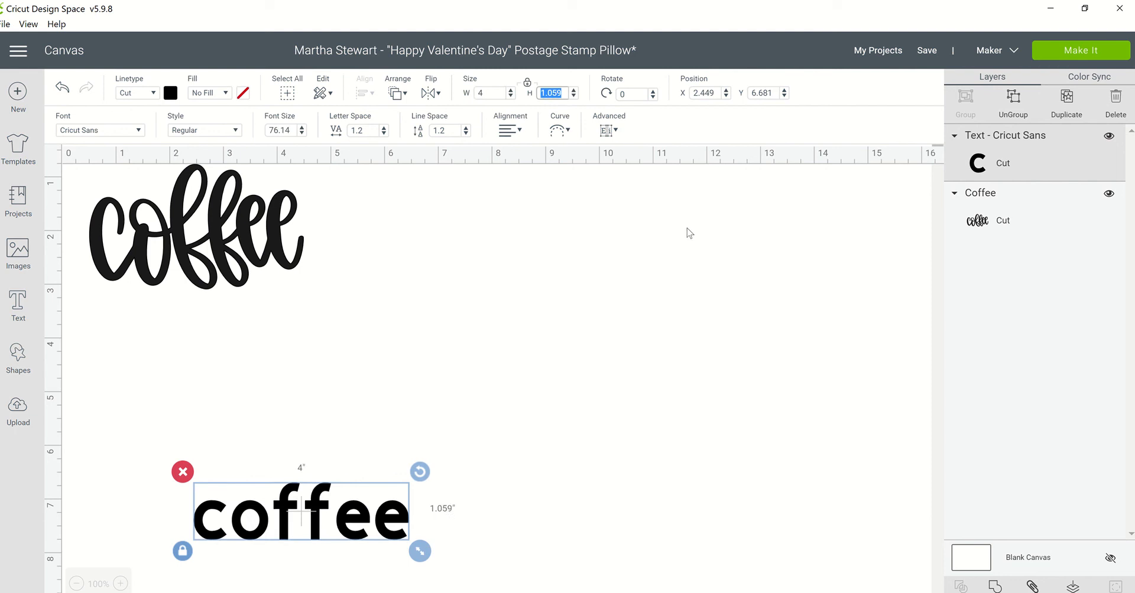
# Move the coffee text beside the script design to compare their sizes, and delete the text.
pyautogui.moveTo(368, 495); pyautogui.dragTo(563, 241)
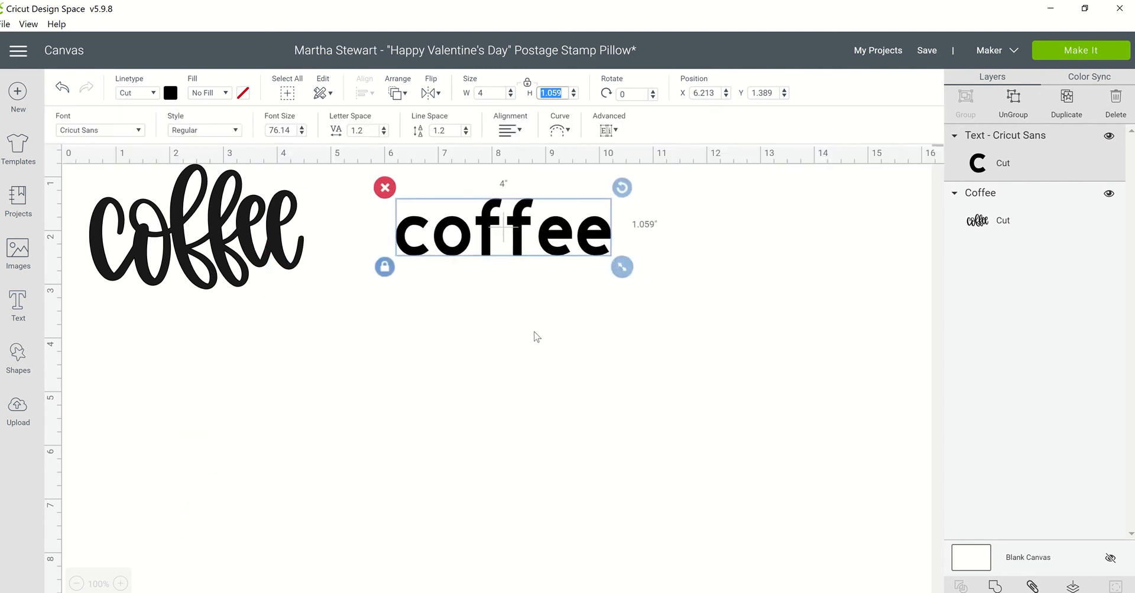
pyautogui.click(254, 247)
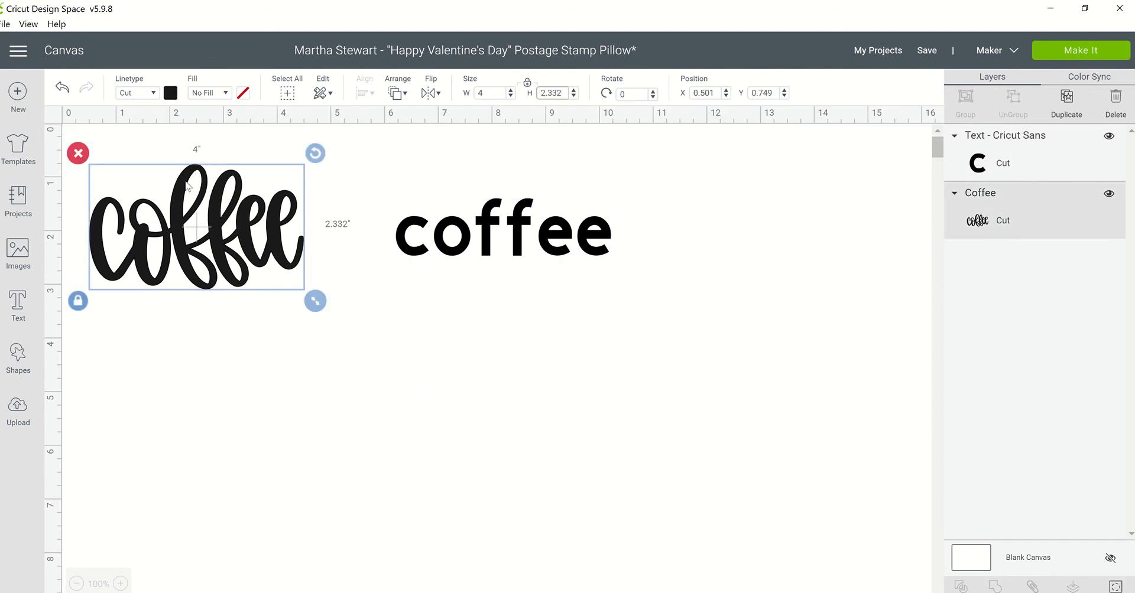
pyautogui.click(542, 235)
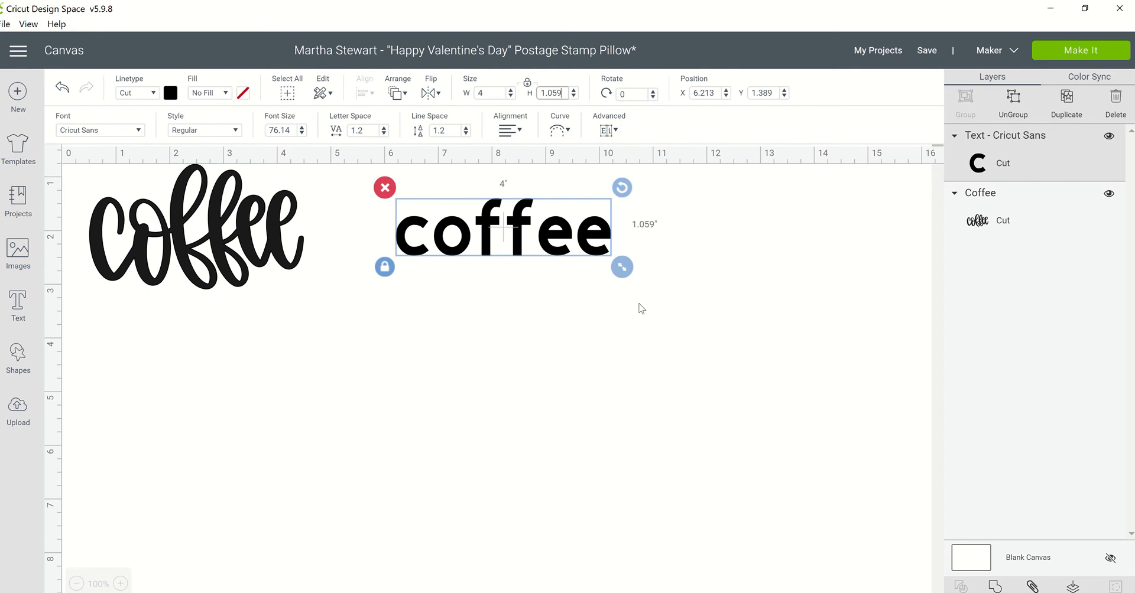
pyautogui.click(393, 186)
# Try the script coffee design at widths of 3 and 5 inches, and set its width back to 4 inches.
pyautogui.click(240, 245)
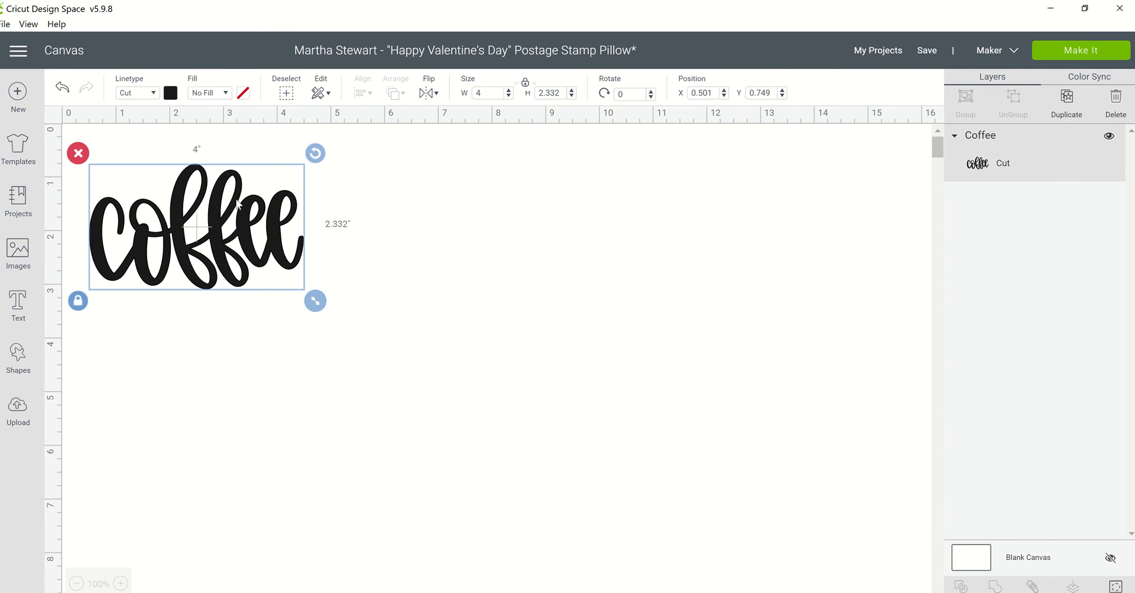
pyautogui.click(473, 93)
pyautogui.write('3')
pyautogui.press('Tab')
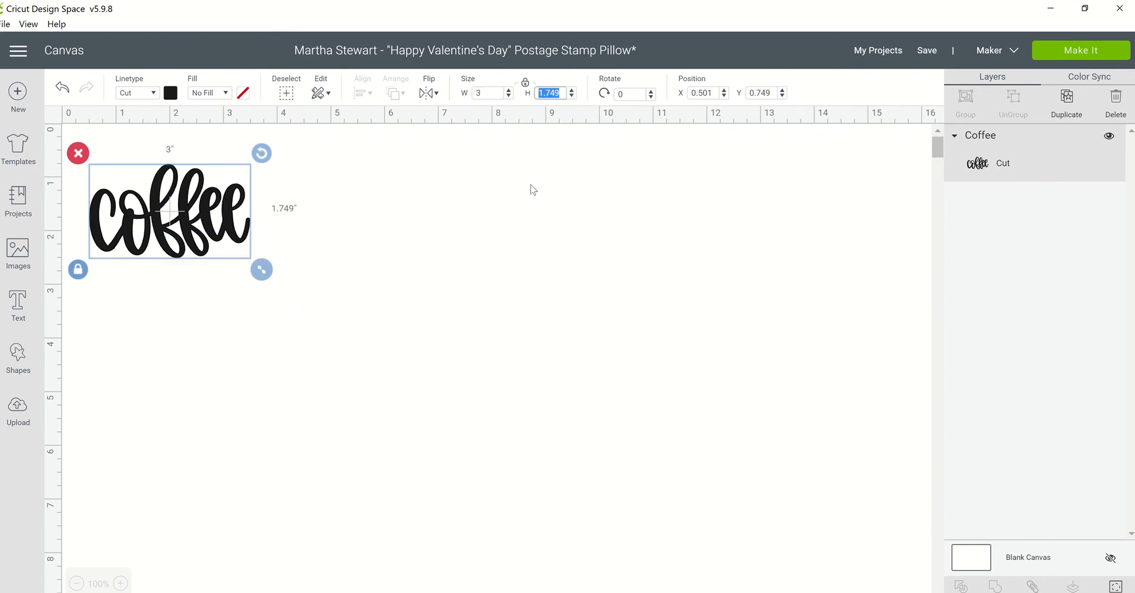
pyautogui.click(479, 92)
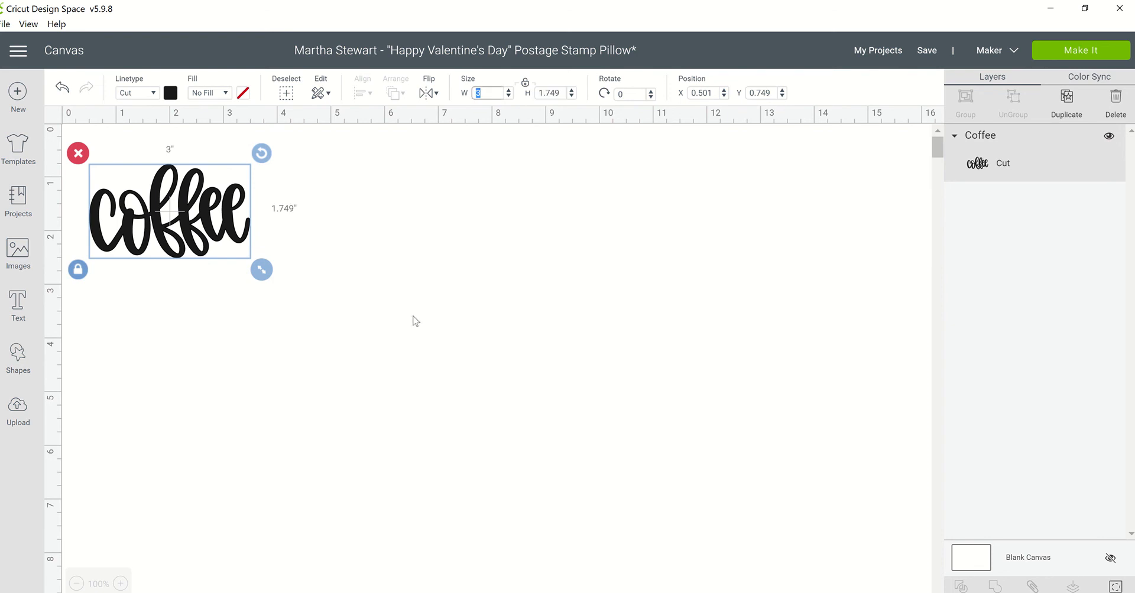
pyautogui.write('5')
pyautogui.press('Tab')
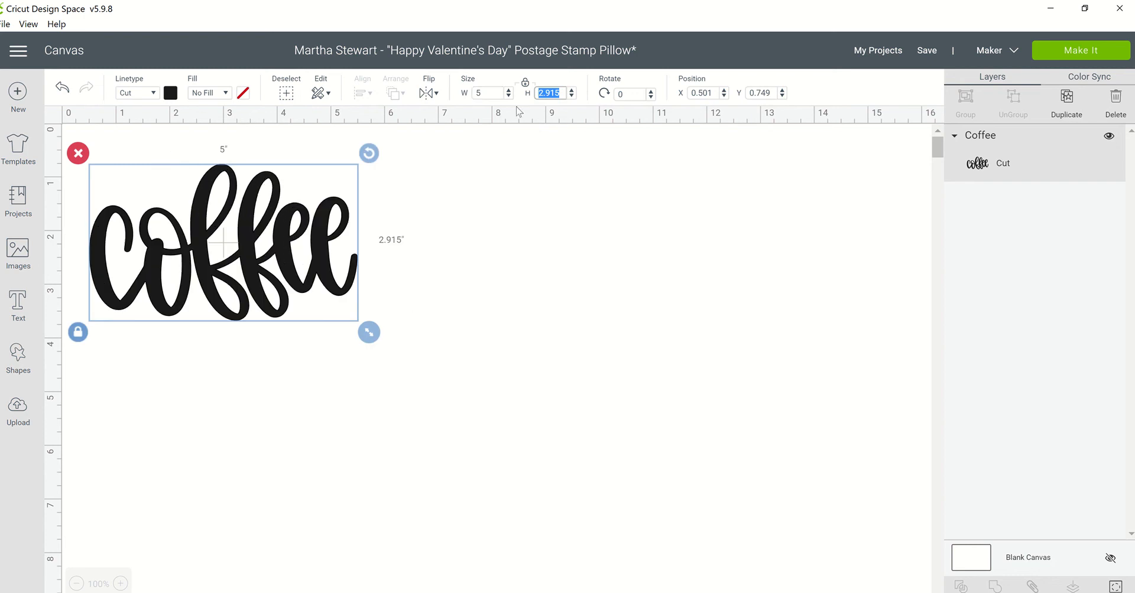
pyautogui.click(477, 92)
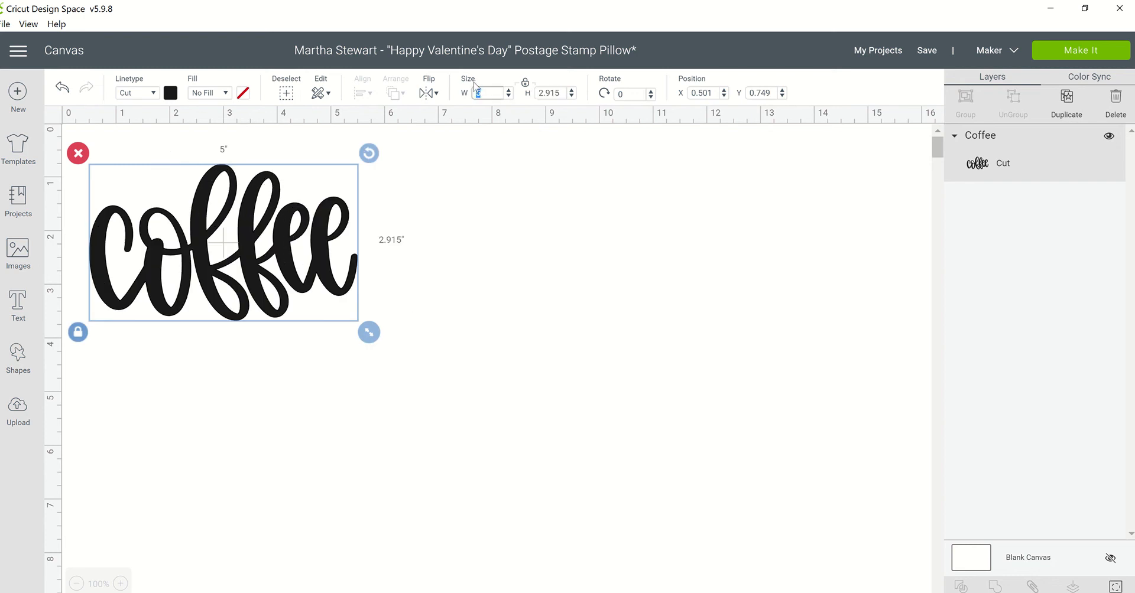
pyautogui.write('4')
pyautogui.press('Tab')
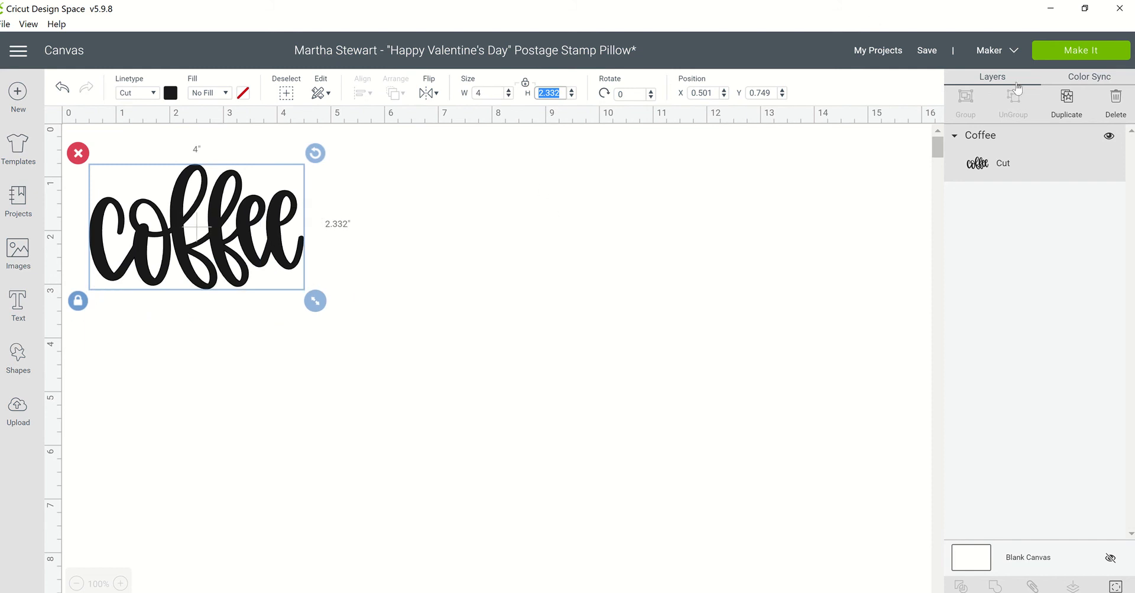
# Prepare the coffee design for cutting on a 12" x 12" mat without mirroring, and continue to the material setup.
pyautogui.click(1046, 52)
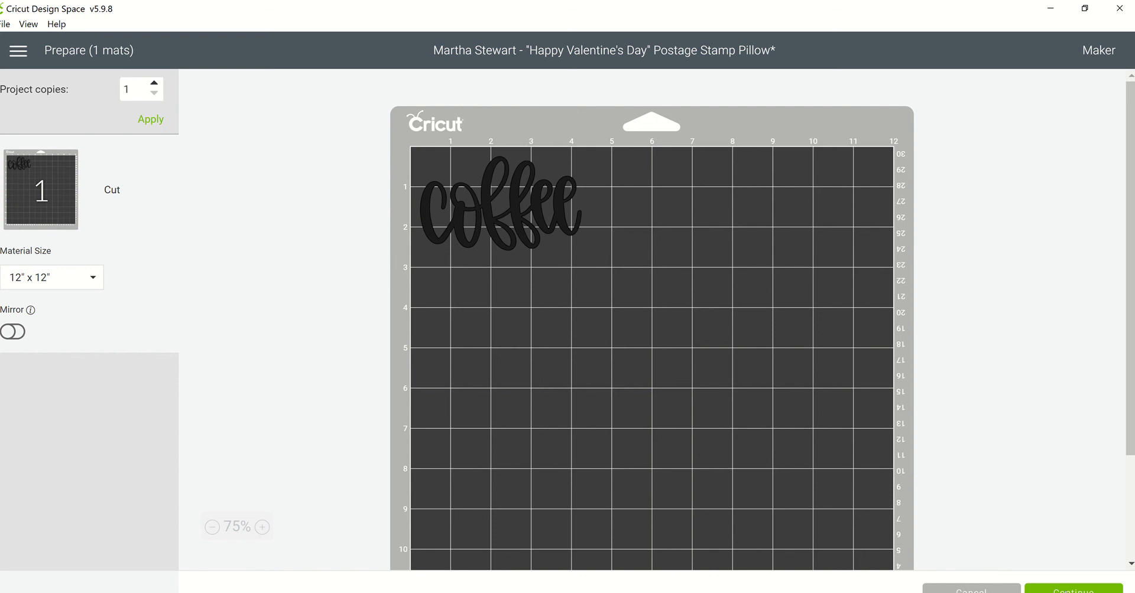
pyautogui.click(1073, 588)
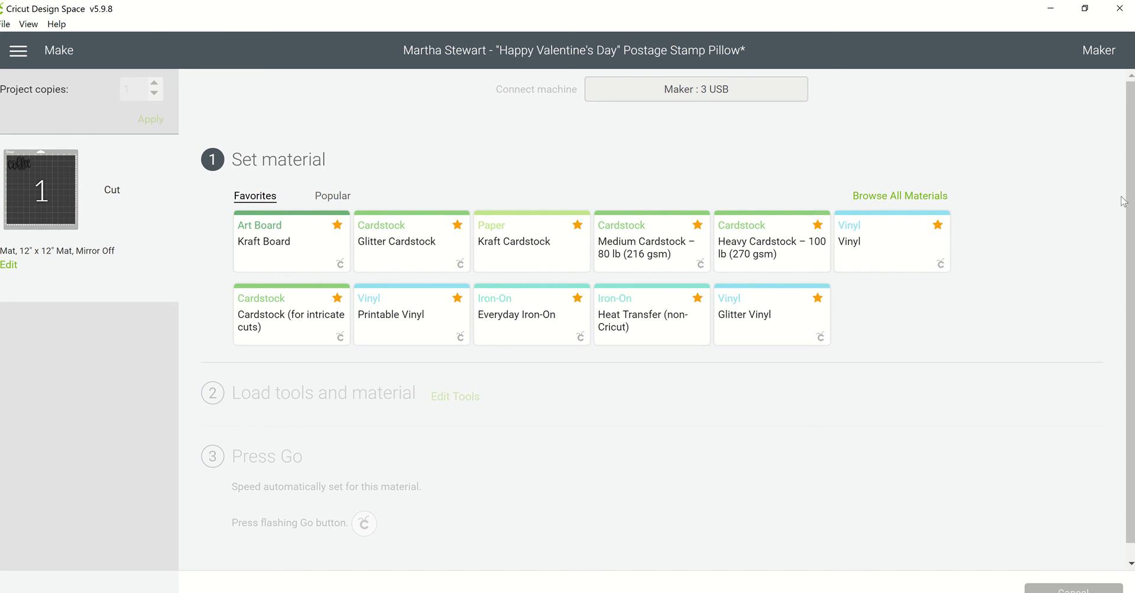
# Search the full list of compatible materials for glitter, and close the list without choosing one.
pyautogui.click(907, 197)
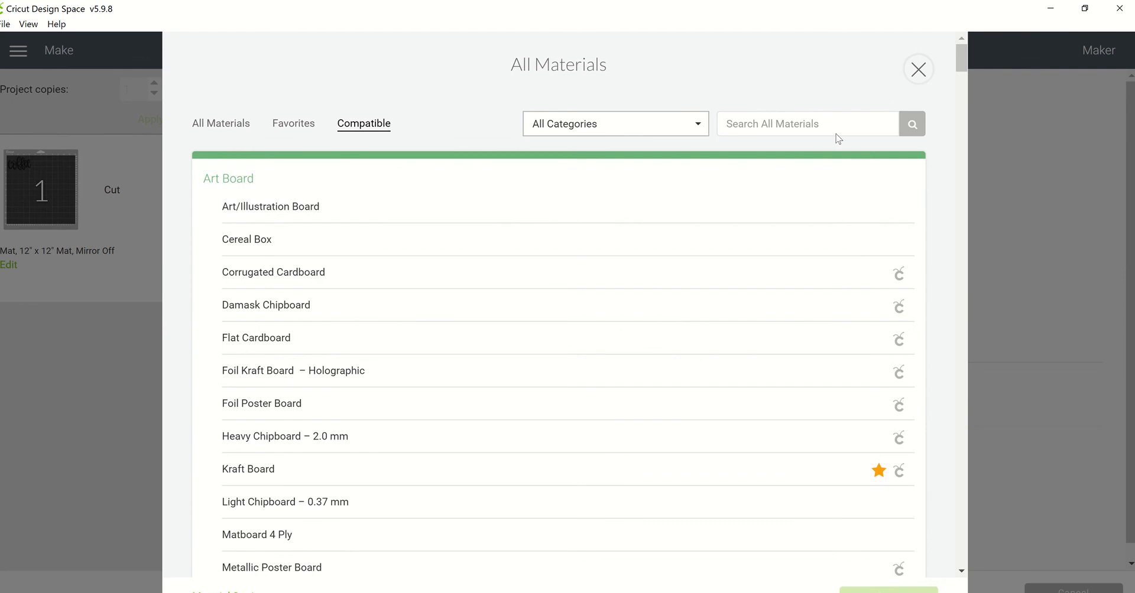
pyautogui.click(860, 126)
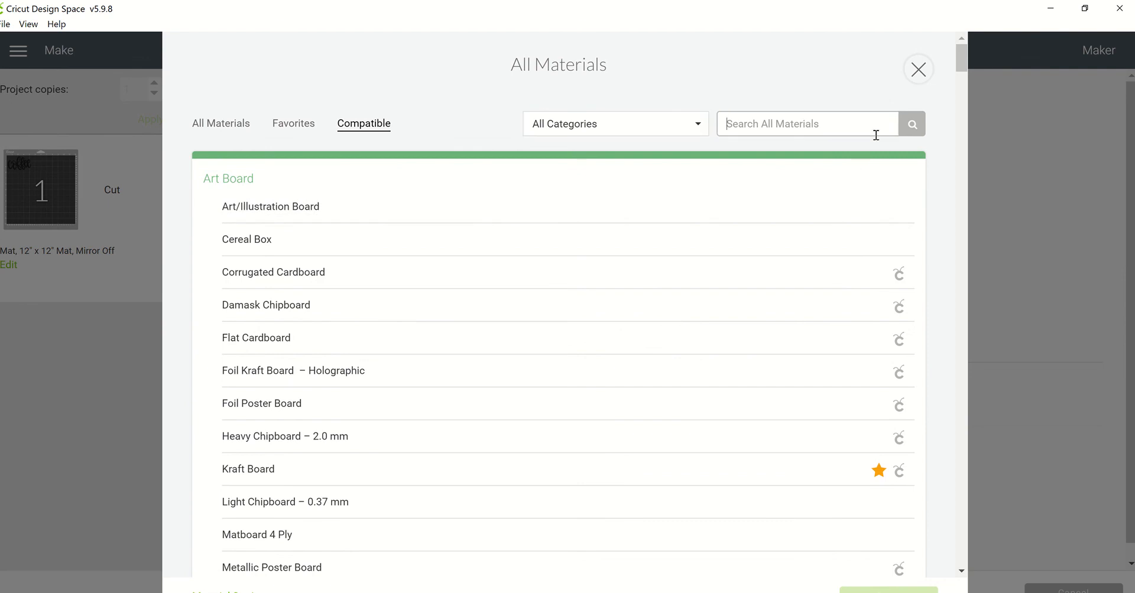
pyautogui.write('glitter')
pyautogui.press('Return')
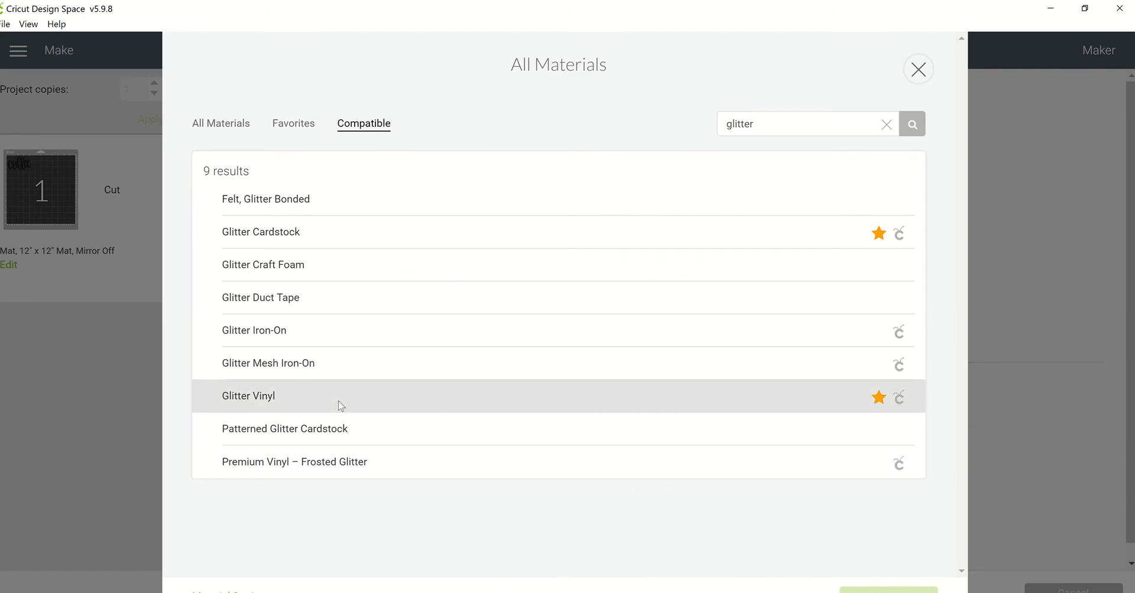
pyautogui.click(918, 69)
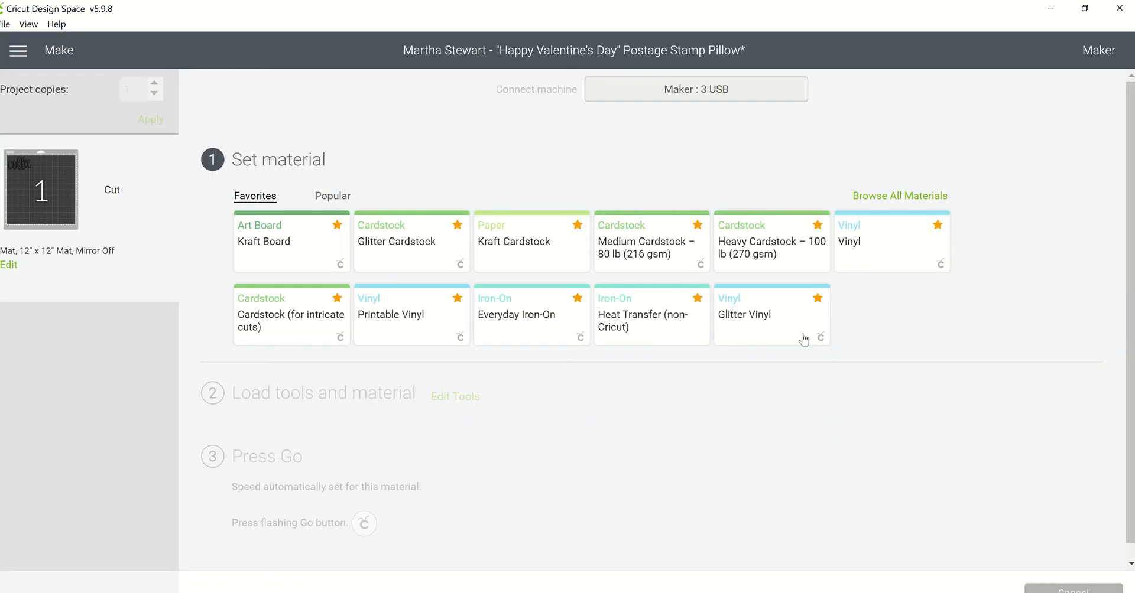
# Set the cutting material to Glitter Vinyl from the favorites, and finish the job to return to the canvas.
pyautogui.click(785, 327)
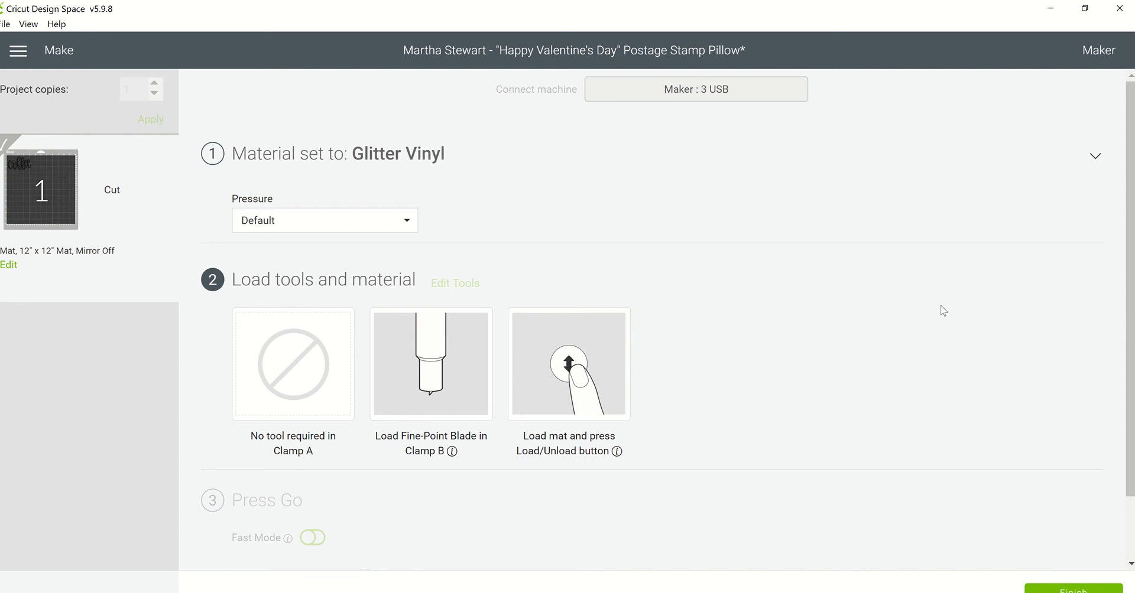
pyautogui.click(1046, 588)
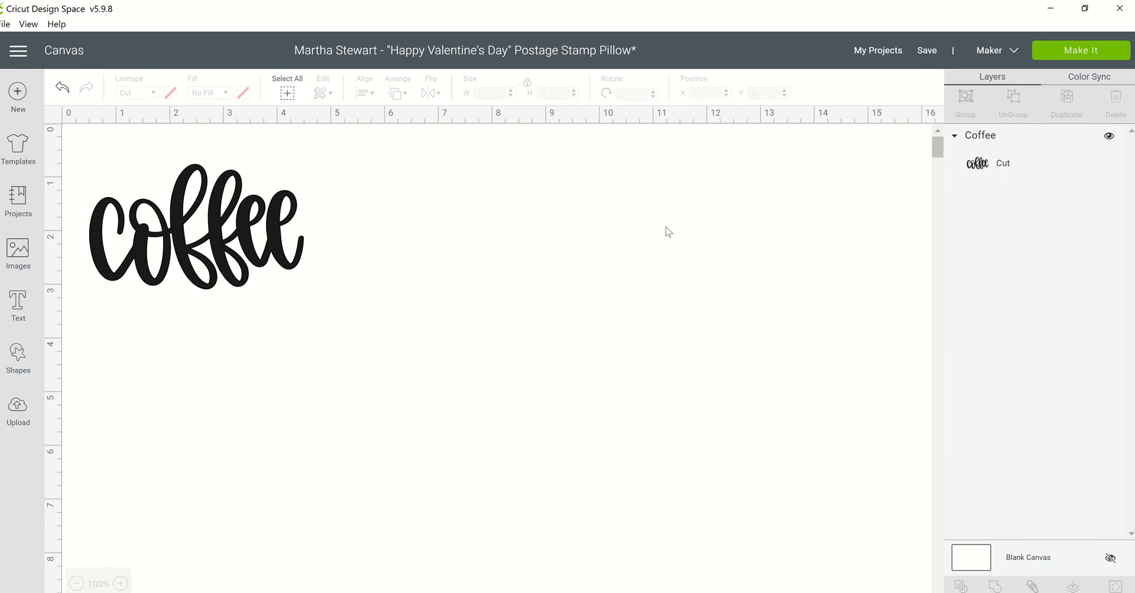
pyautogui.moveTo(673, 11)
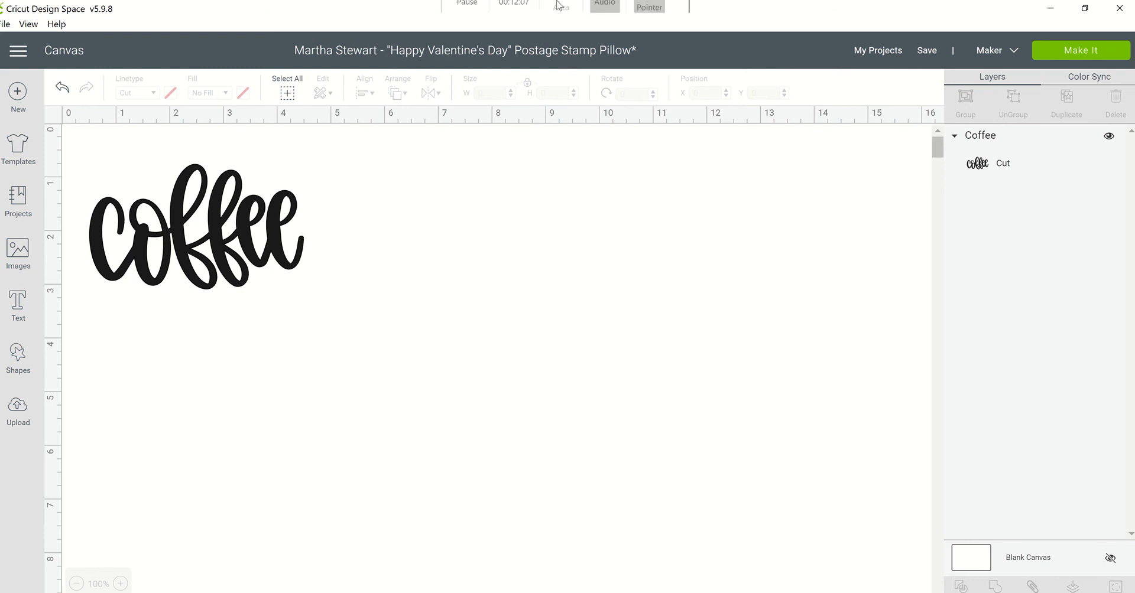